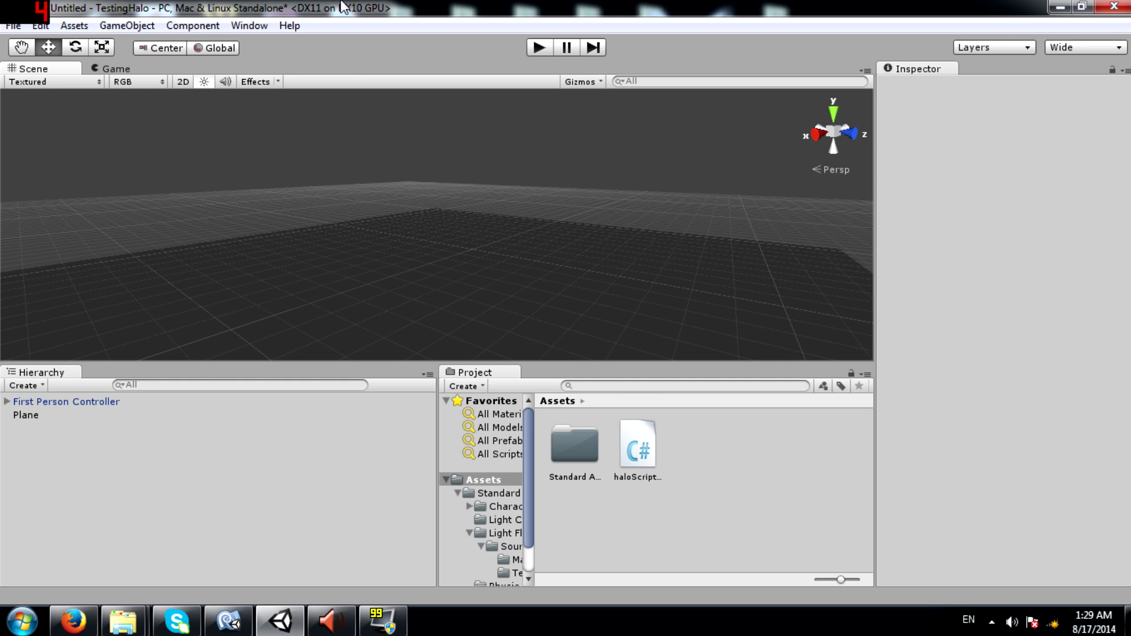
Step: Look around the scene at the ground plane and the First Person Controller
scroll(446, 230, down, 2)
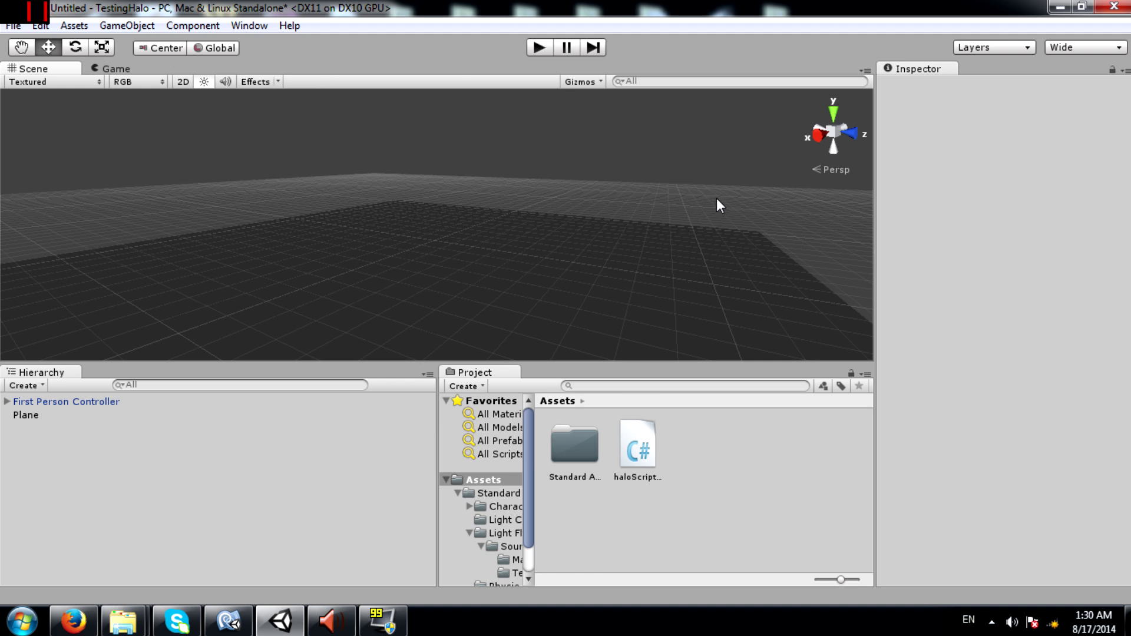
right_drag(717, 198, 503, 228)
click(474, 265)
right_drag(475, 265, 234, 251)
click(200, 248)
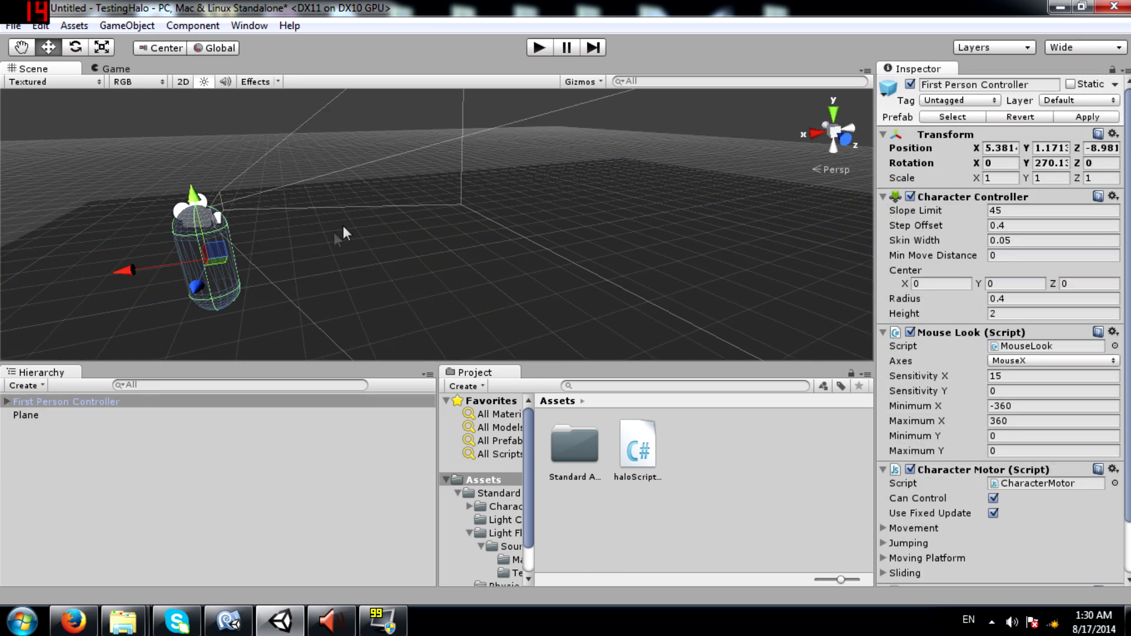
mouse_move(629, 164)
right_down()
mouse_move(674, 167)
mouse_move(628, 186)
right_up()
click(628, 185)
click(636, 126)
mouse_move(635, 125)
right_down()
mouse_move(613, 164)
mouse_move(651, 139)
right_up()
Step: Create a point light and place it just above the plane at about X -4.59, Y 0.83, Z -6.52
click(127, 25)
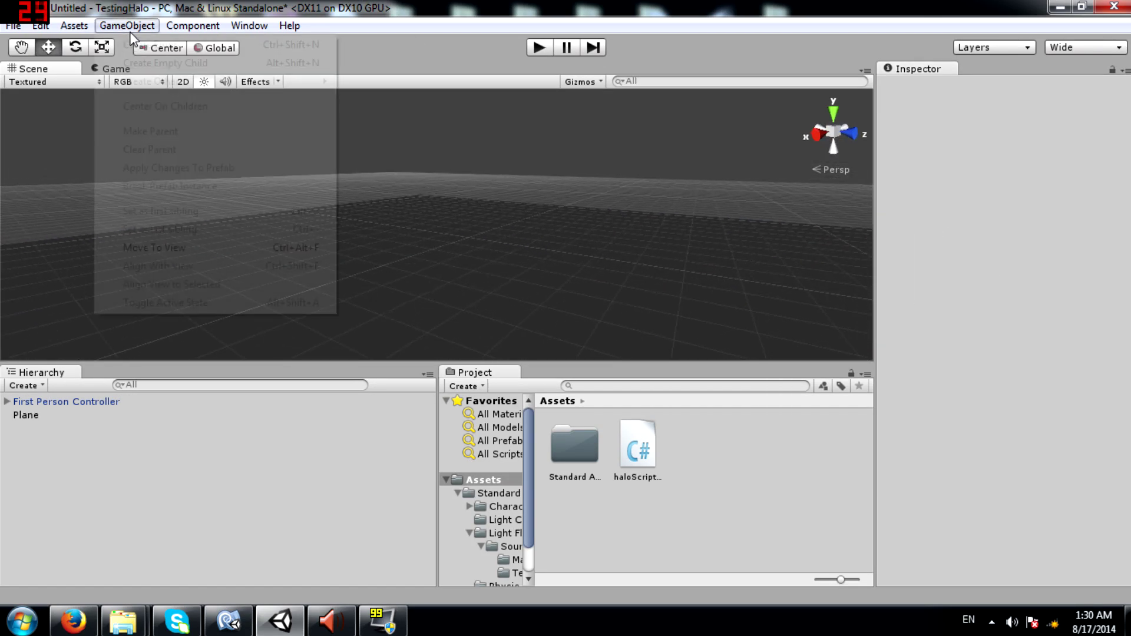
mouse_move(217, 89)
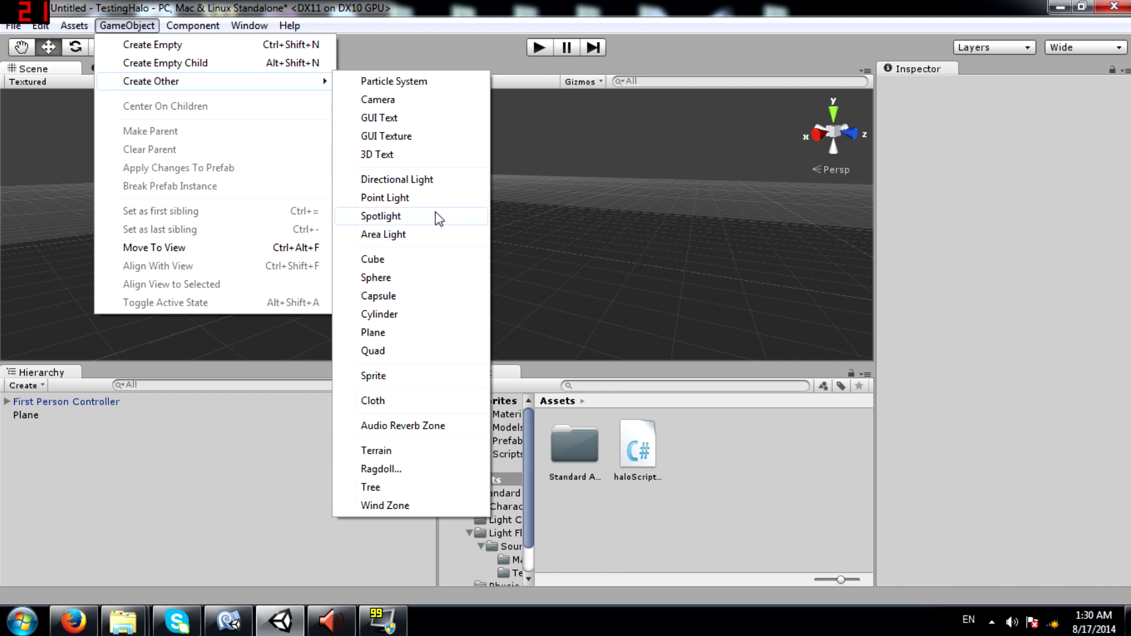
click(429, 197)
drag(437, 225, 478, 283)
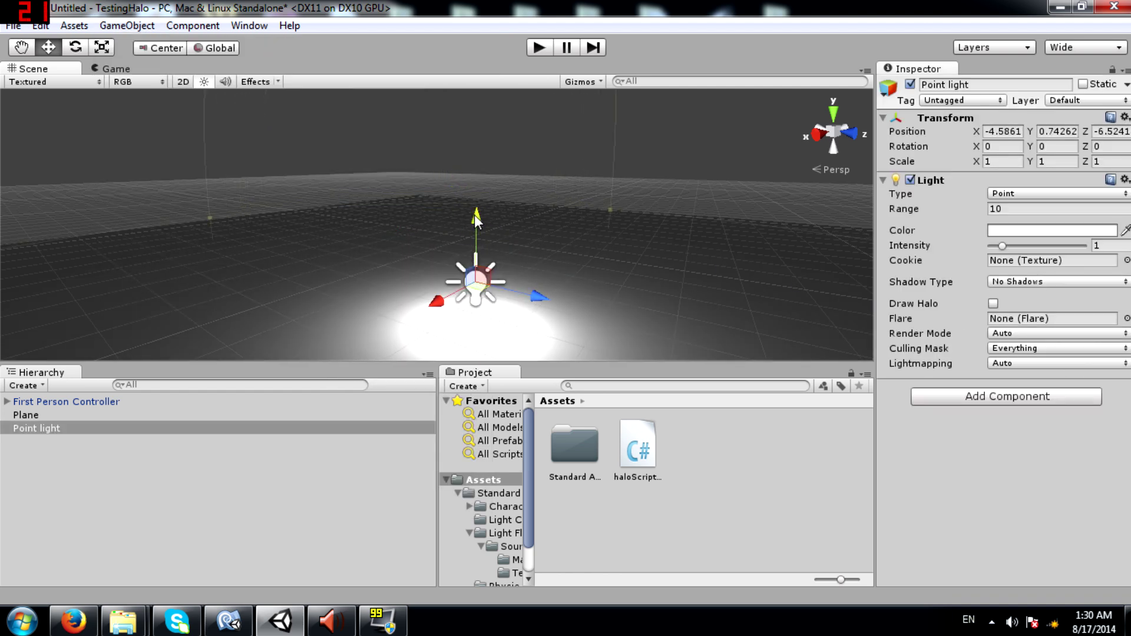
drag(475, 215, 478, 210)
Step: Set the point light's color to the cyan preset (17, 206, 255) and raise the light to about Y 1.23
click(1072, 231)
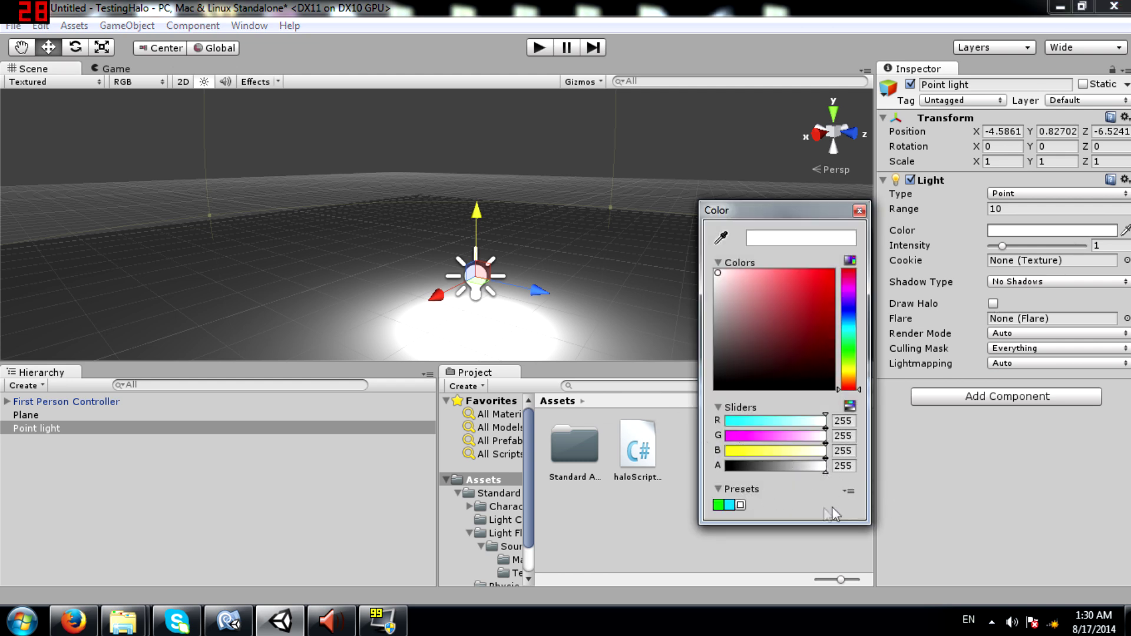
click(729, 505)
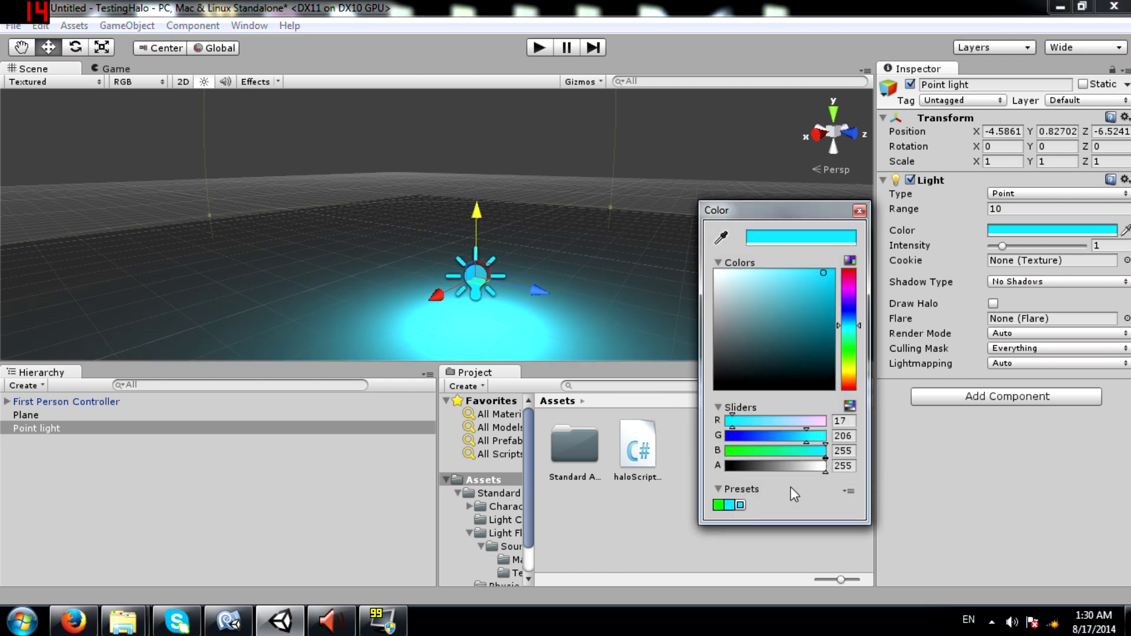
click(479, 208)
drag(481, 206, 481, 182)
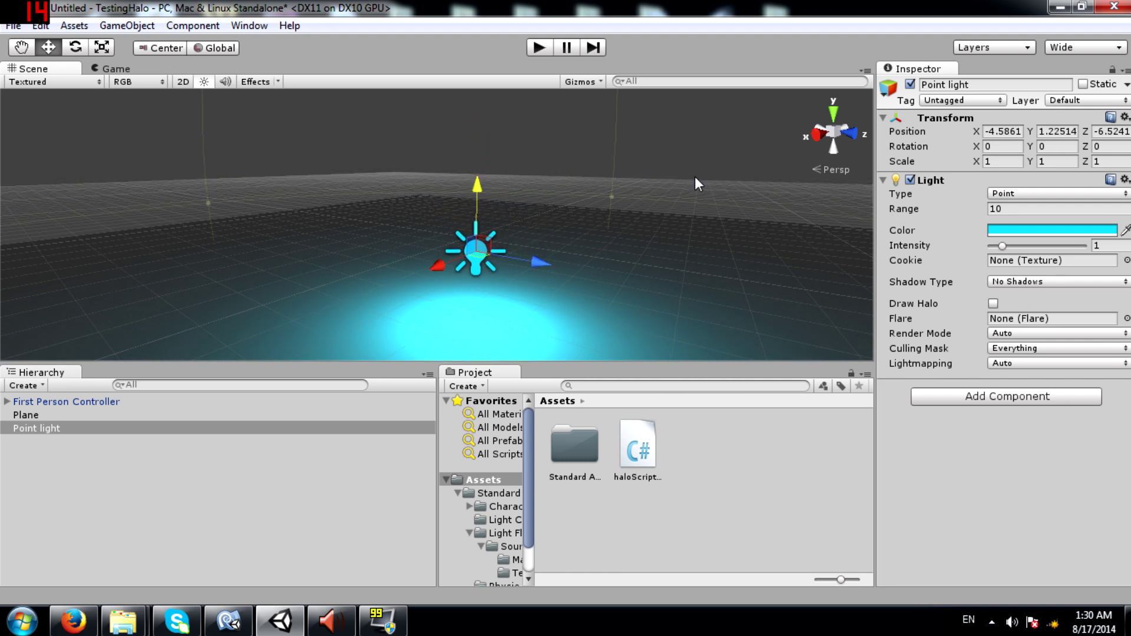
Step: Create a new material named bulbMat in the Assets folder
right_click(691, 446)
mouse_move(731, 188)
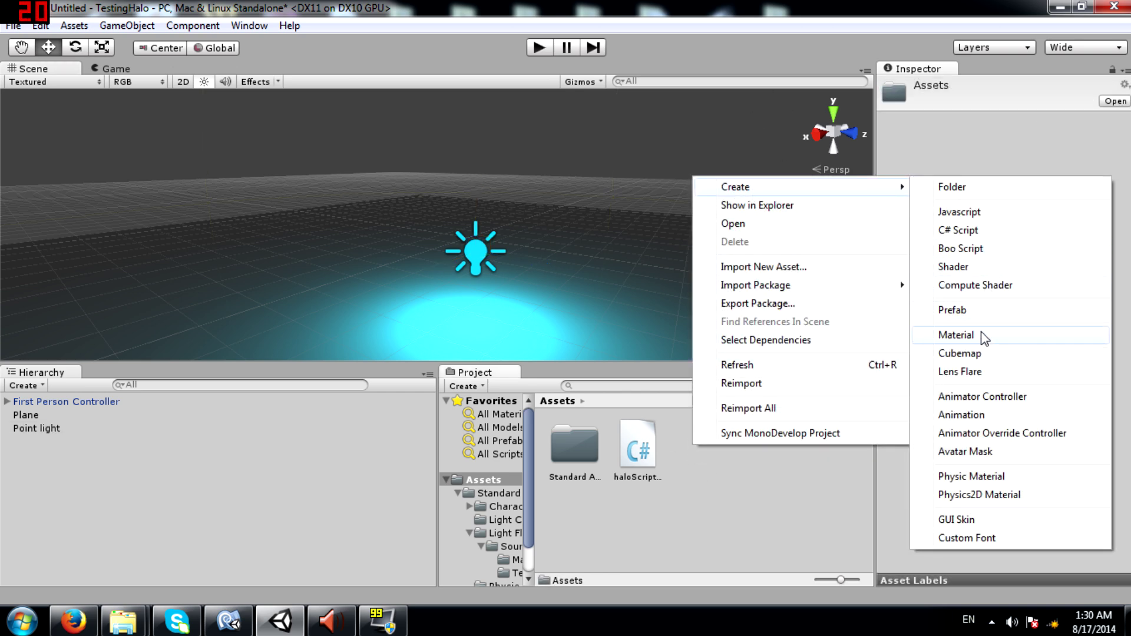
click(956, 334)
text(bulbMat)
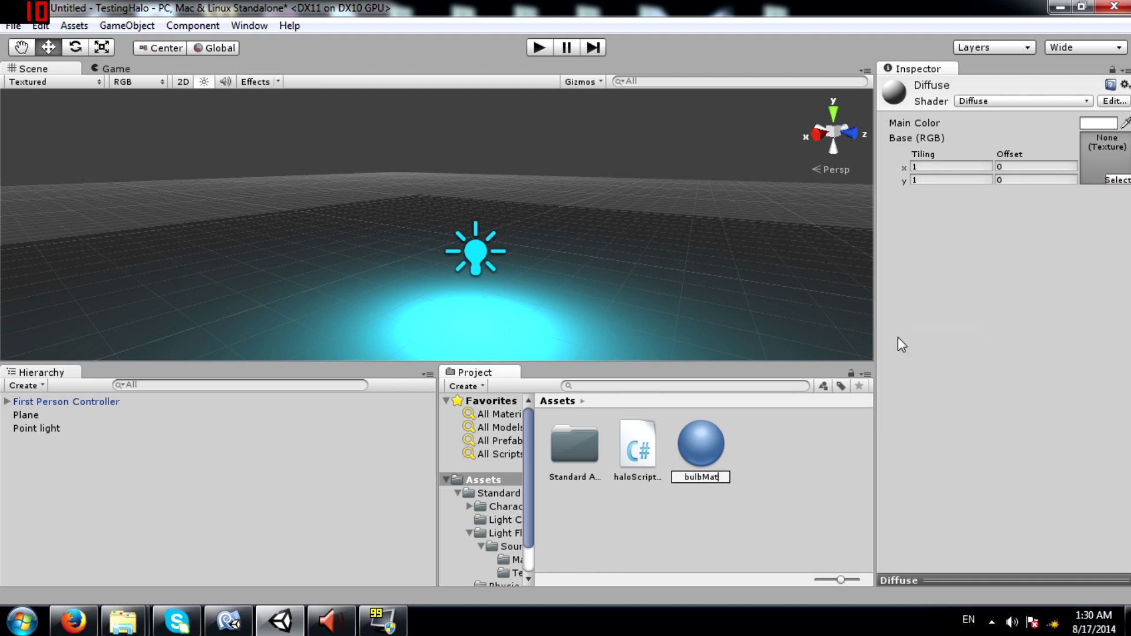
key(Return)
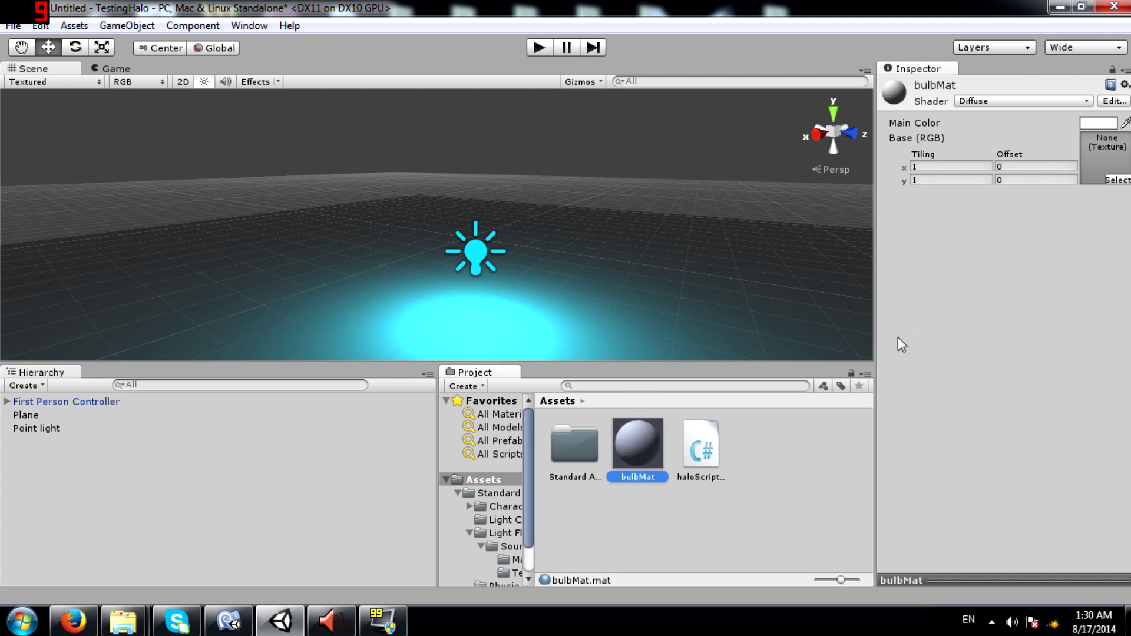
Step: Give bulbMat the Self-Illumin/Diffuse shader and the green preset (0, 255, 12) as its main color
click(1016, 102)
mouse_move(1008, 431)
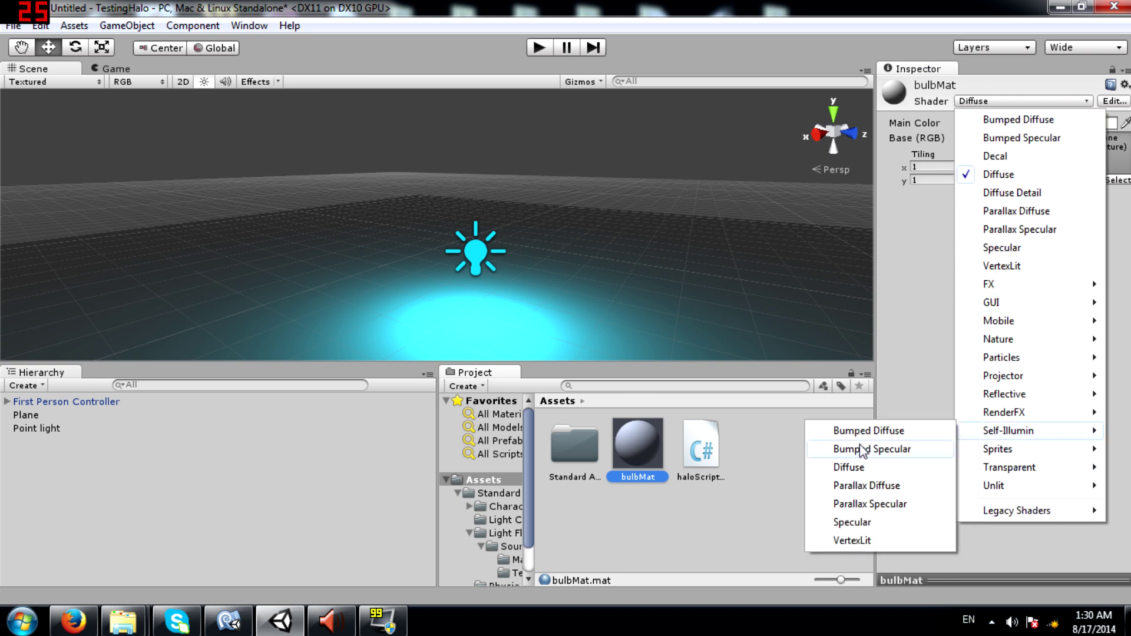
click(860, 468)
click(1087, 126)
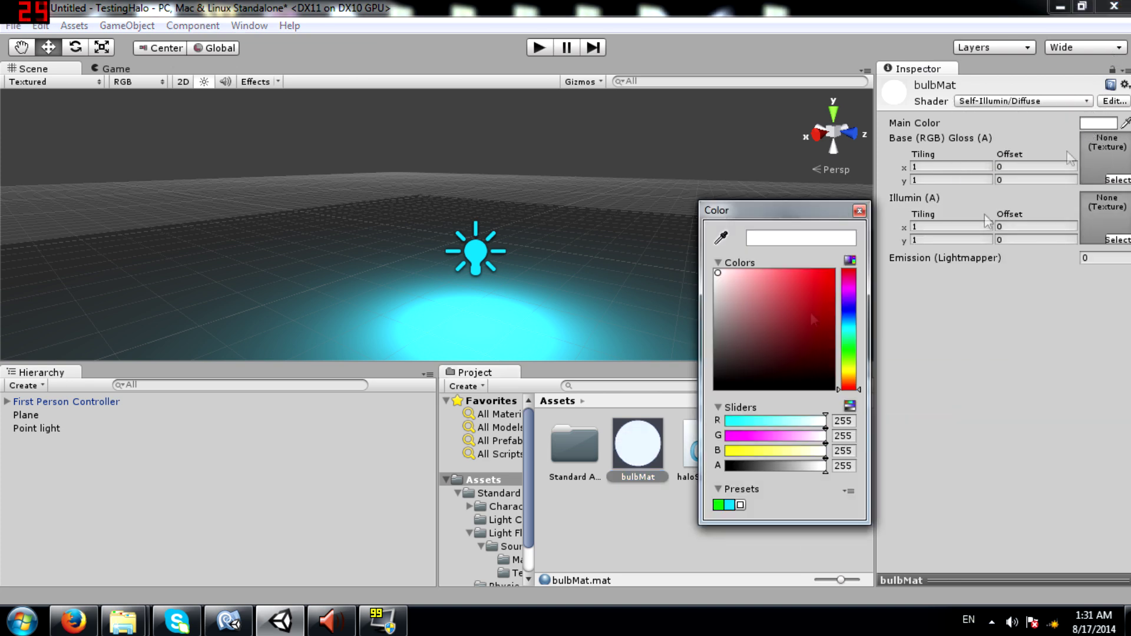
click(729, 505)
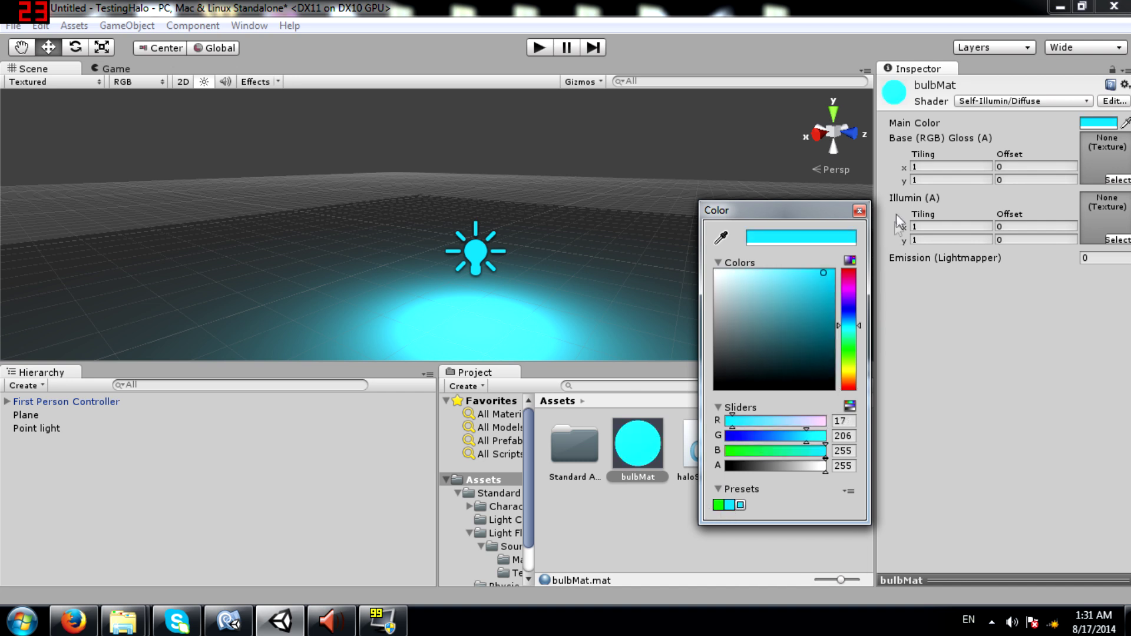
click(718, 505)
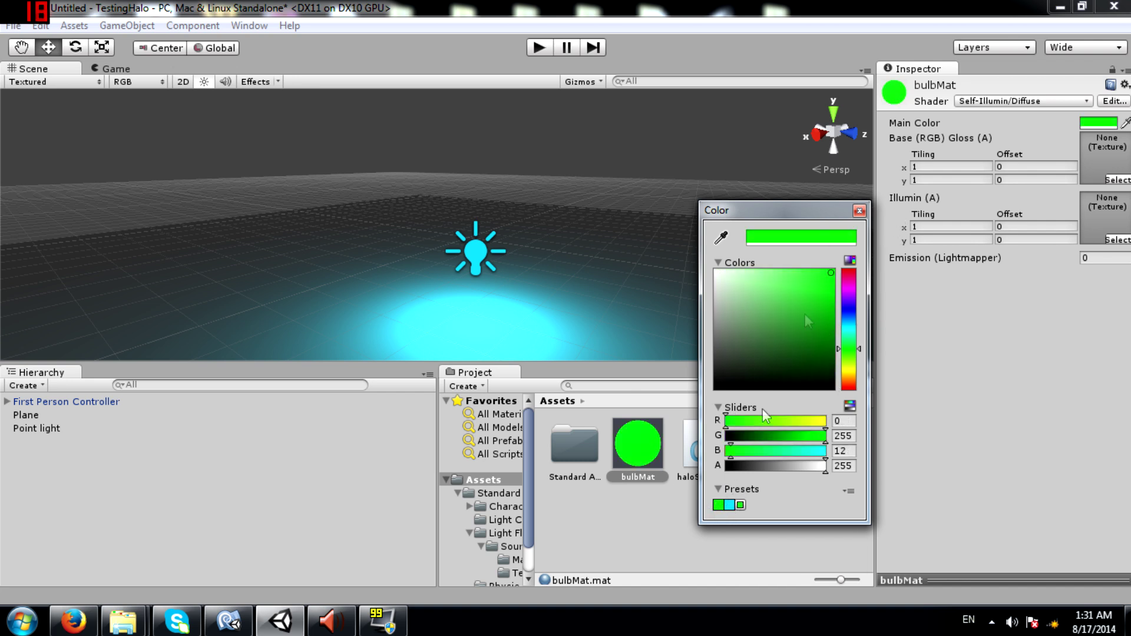
click(859, 210)
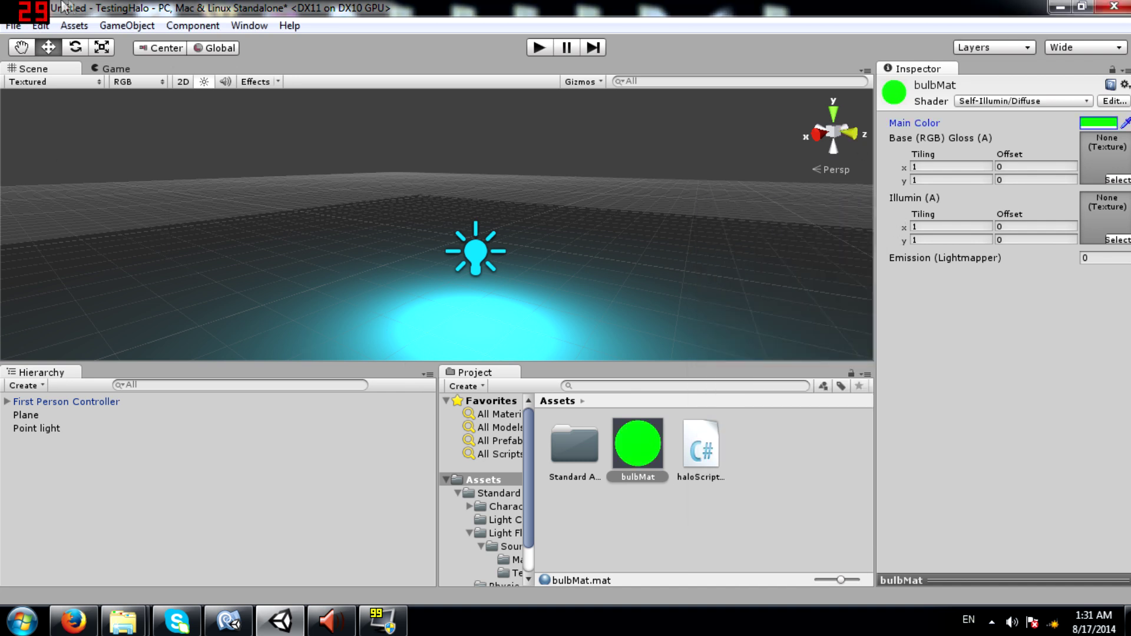
Step: Create a sphere and move it around the point light, at about X -4.65, Y 1.12, Z -6.54
click(121, 26)
mouse_move(217, 79)
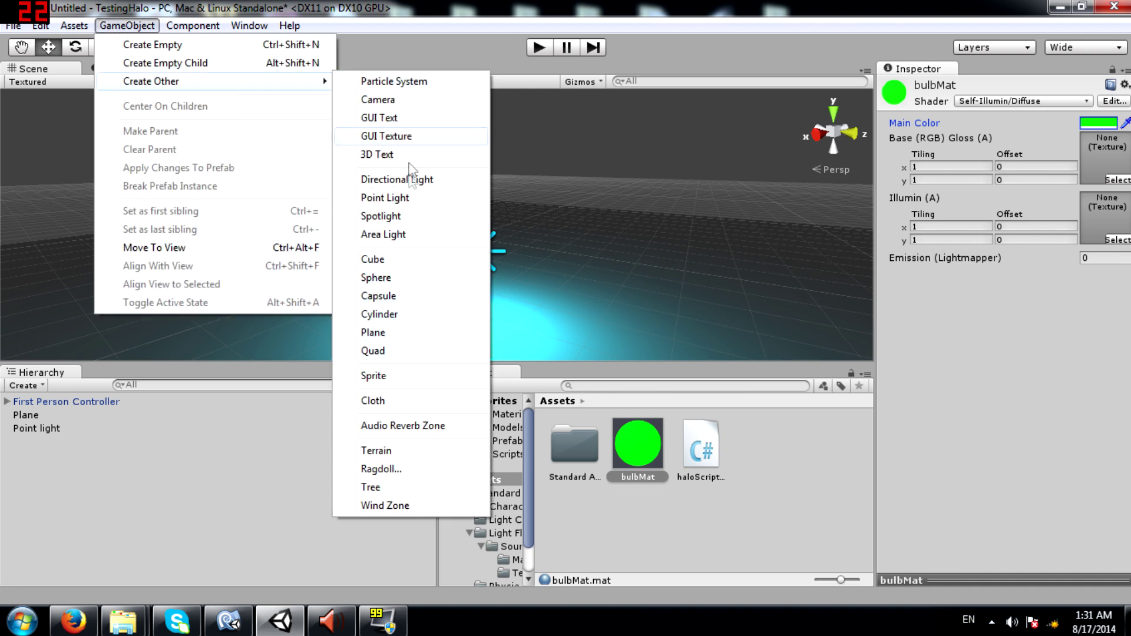
click(411, 278)
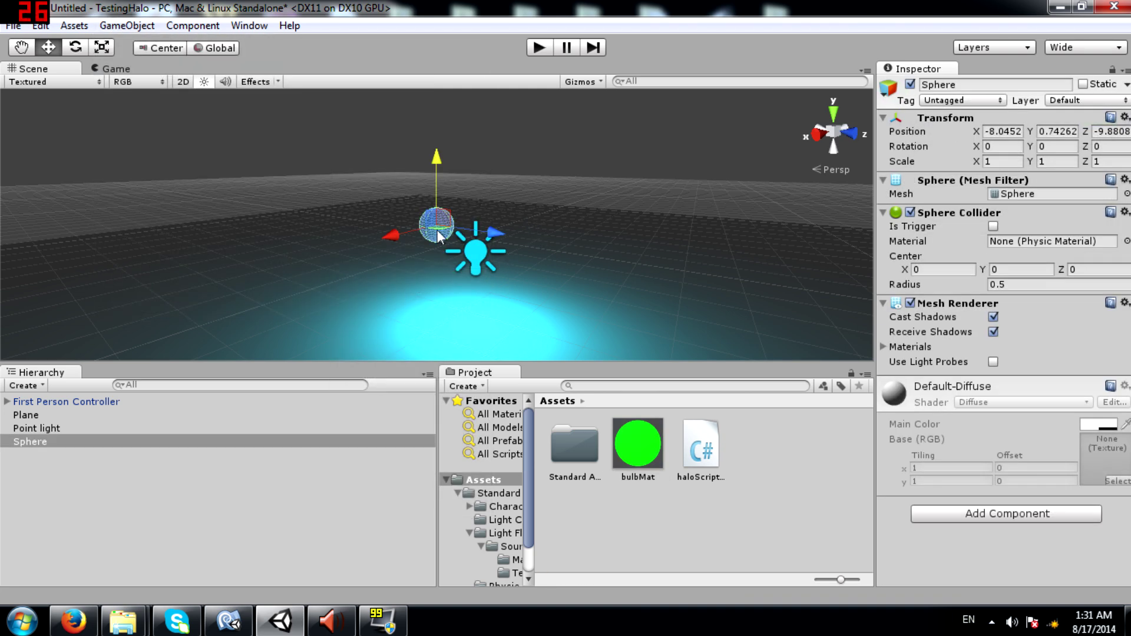
drag(440, 235, 507, 277)
drag(442, 212, 452, 168)
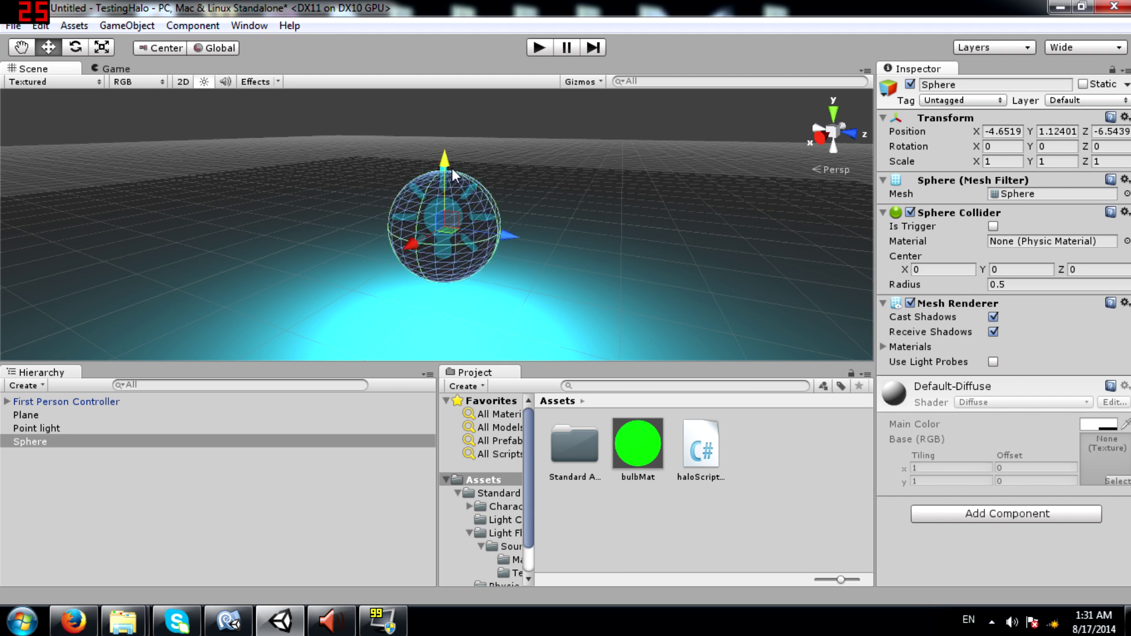
Step: Apply the bulbMat material to the sphere and check it in the scene
drag(648, 454, 94, 443)
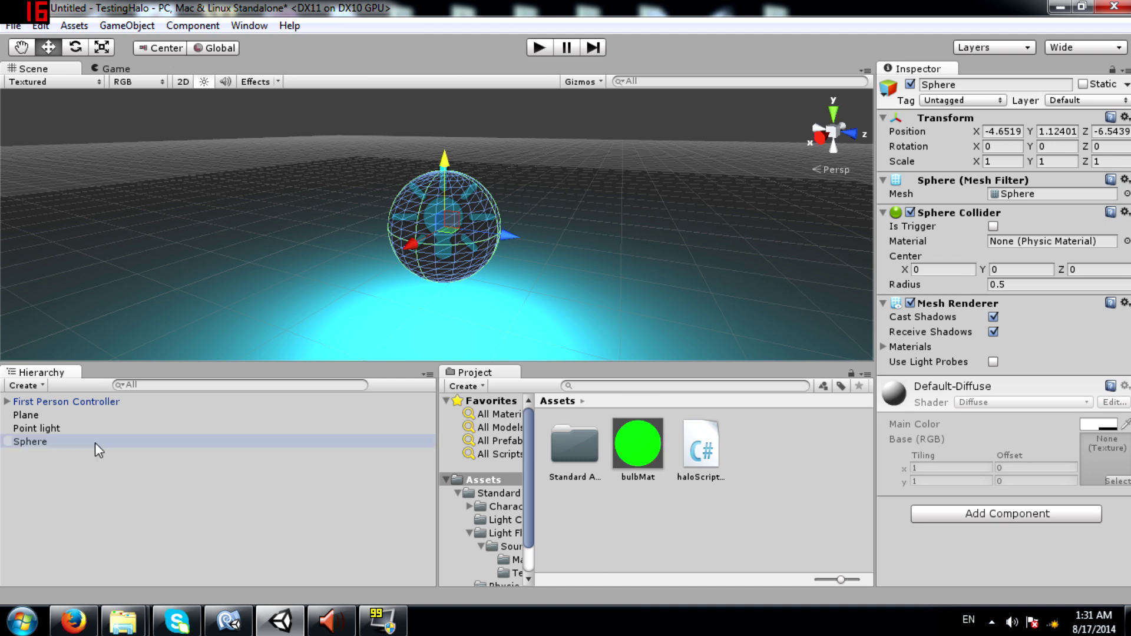
alt+drag(698, 142, 490, 152)
scroll(607, 169, up, 3)
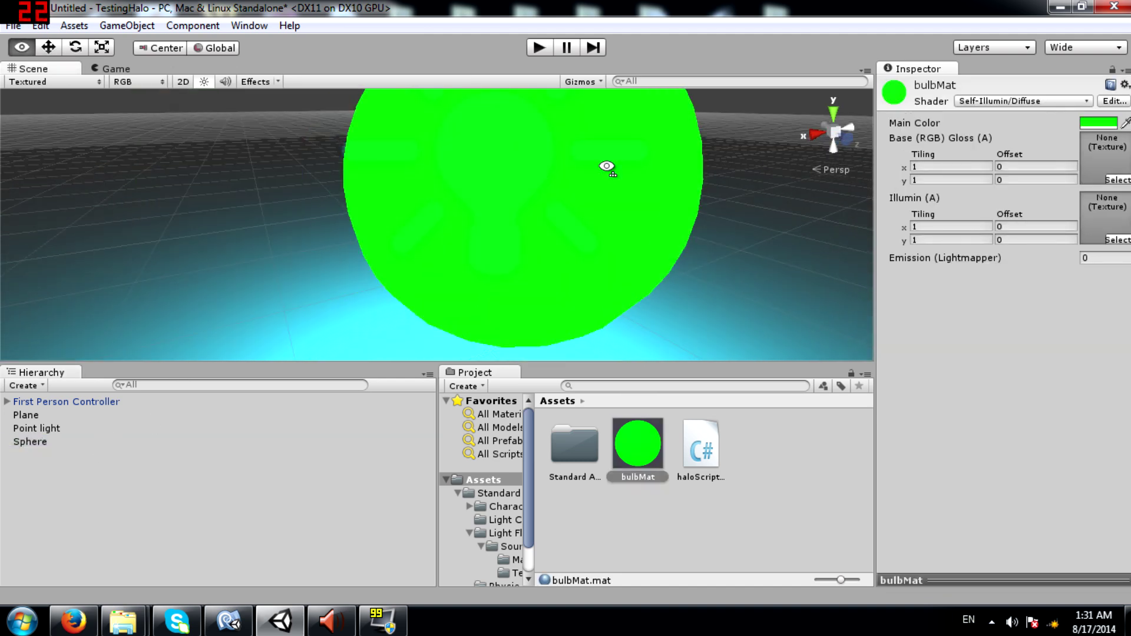
scroll(662, 159, down, 6)
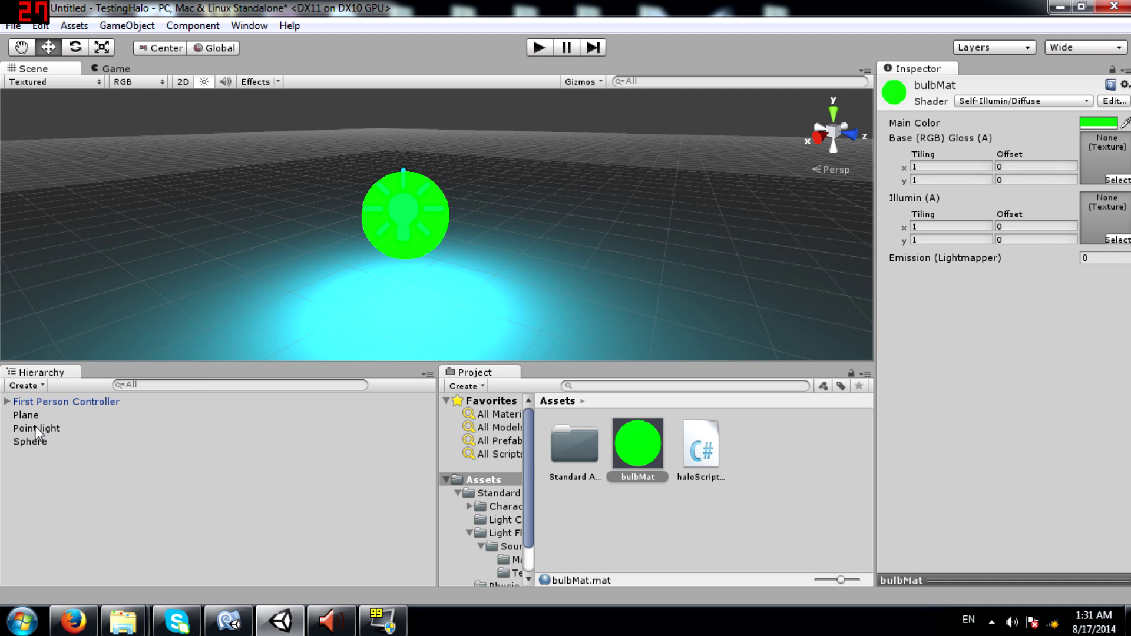
Step: Make the point light a child of the sphere and center it there with position 0, 0, 0
drag(32, 429, 51, 442)
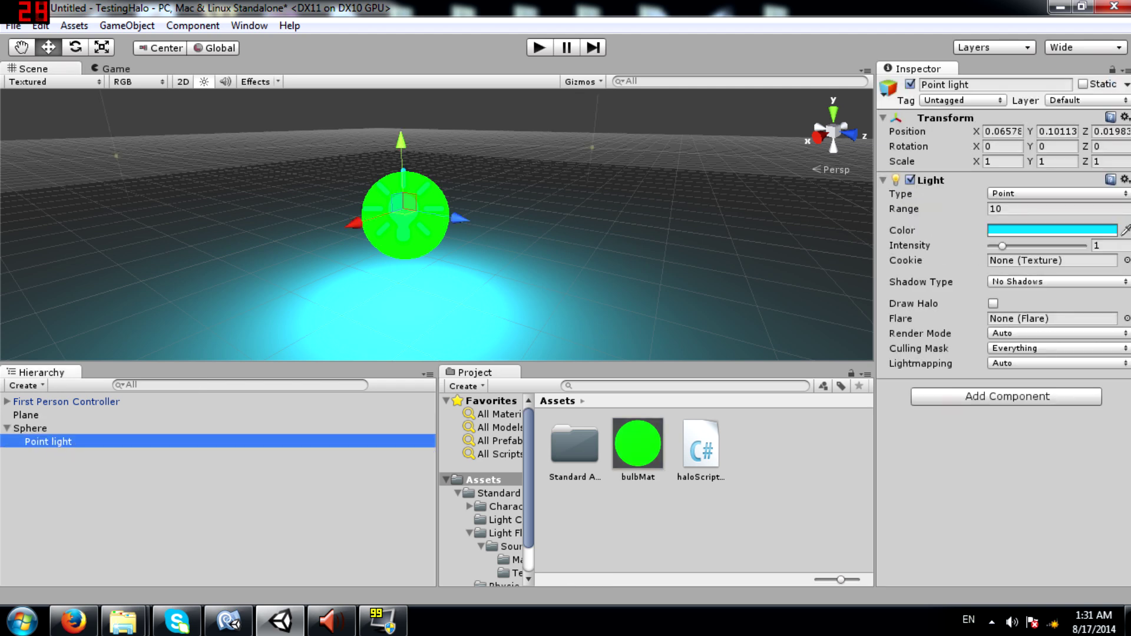
click(1003, 131)
text(0)
key(Tab)
text(0)
key(Tab)
text(0)
alt+drag(551, 184, 560, 161)
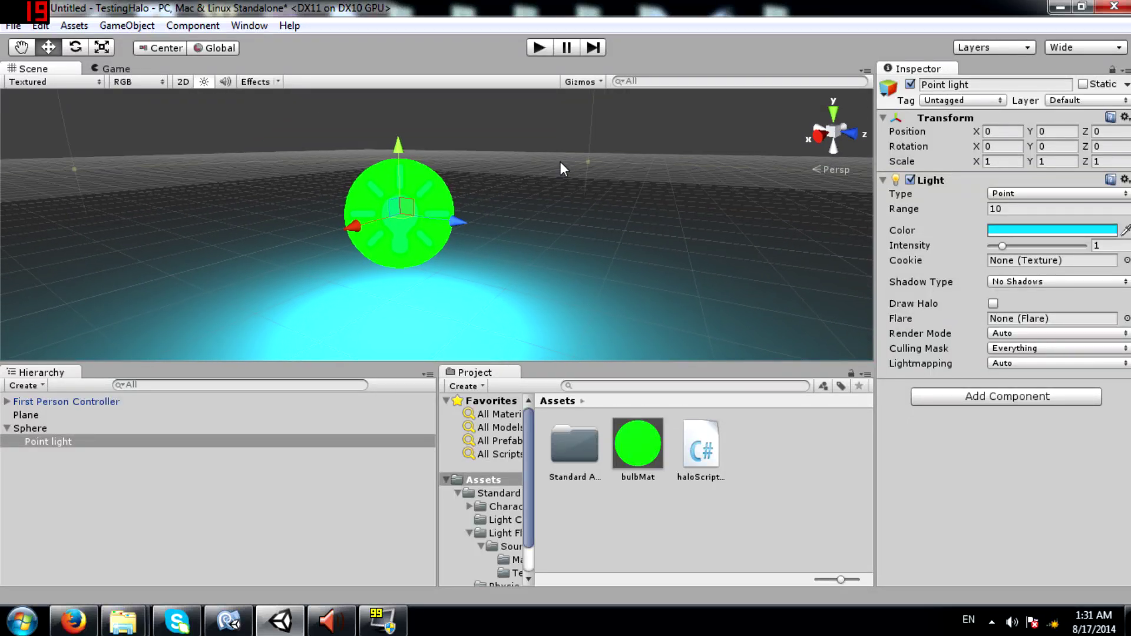
alt+drag(542, 193, 560, 210)
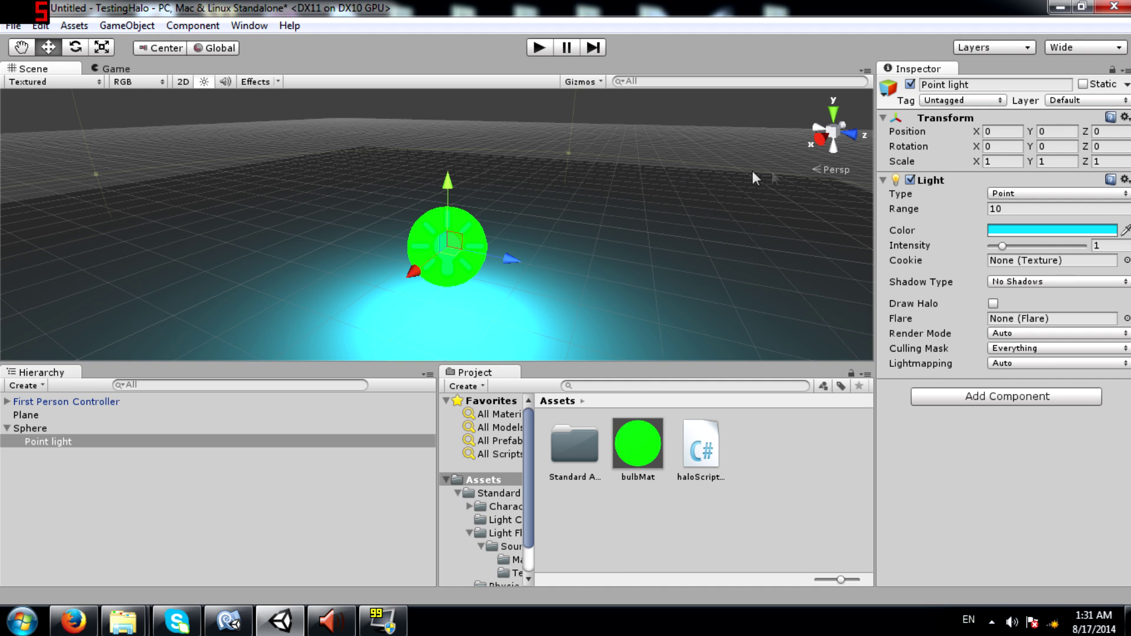
Step: Enable Draw Halo on the point light and inspect the halo and the light's color
click(993, 304)
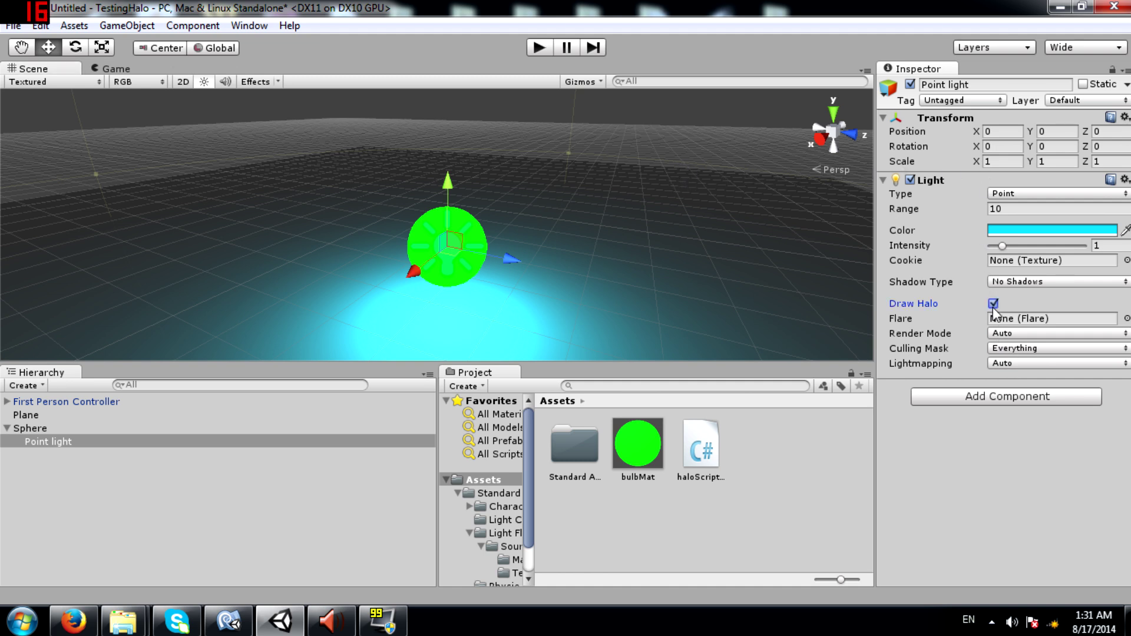
alt+drag(607, 227, 611, 179)
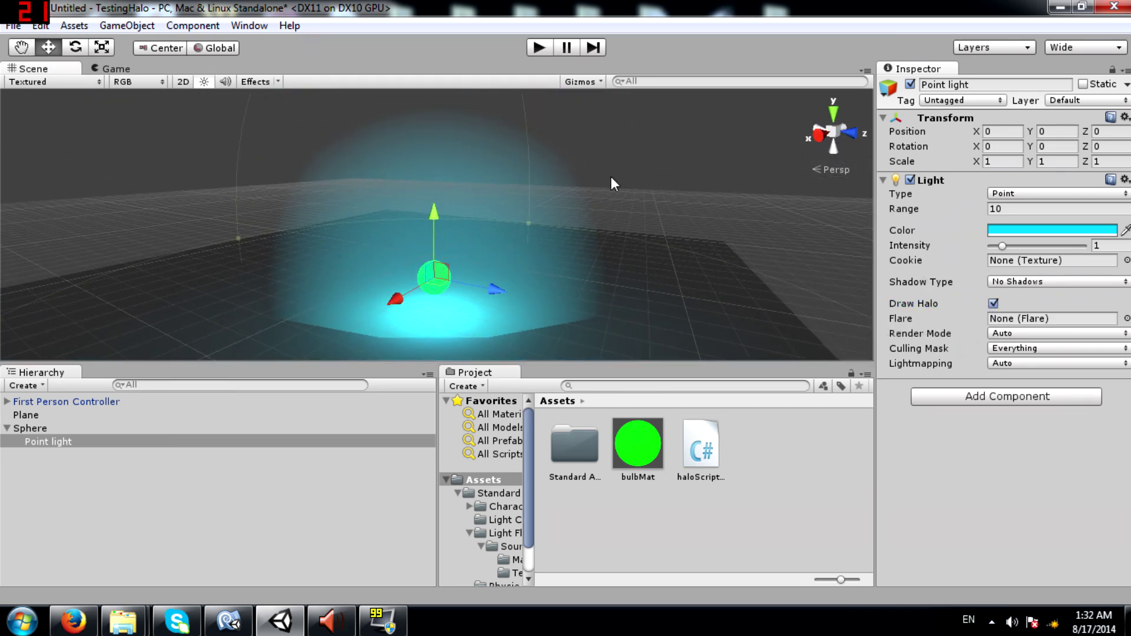
click(1026, 231)
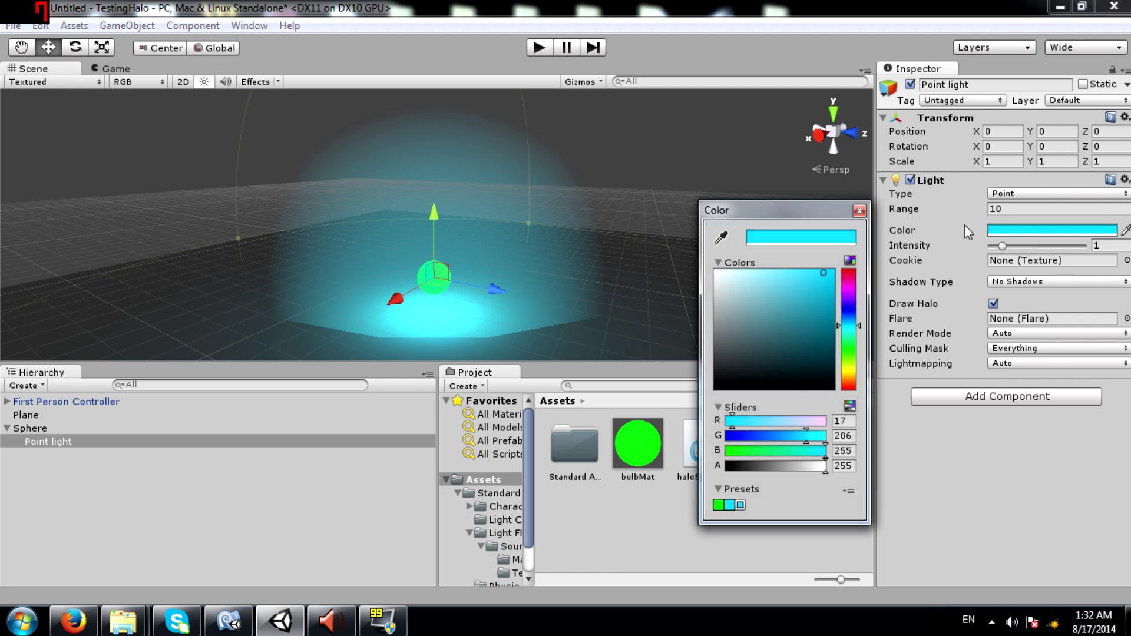
click(859, 211)
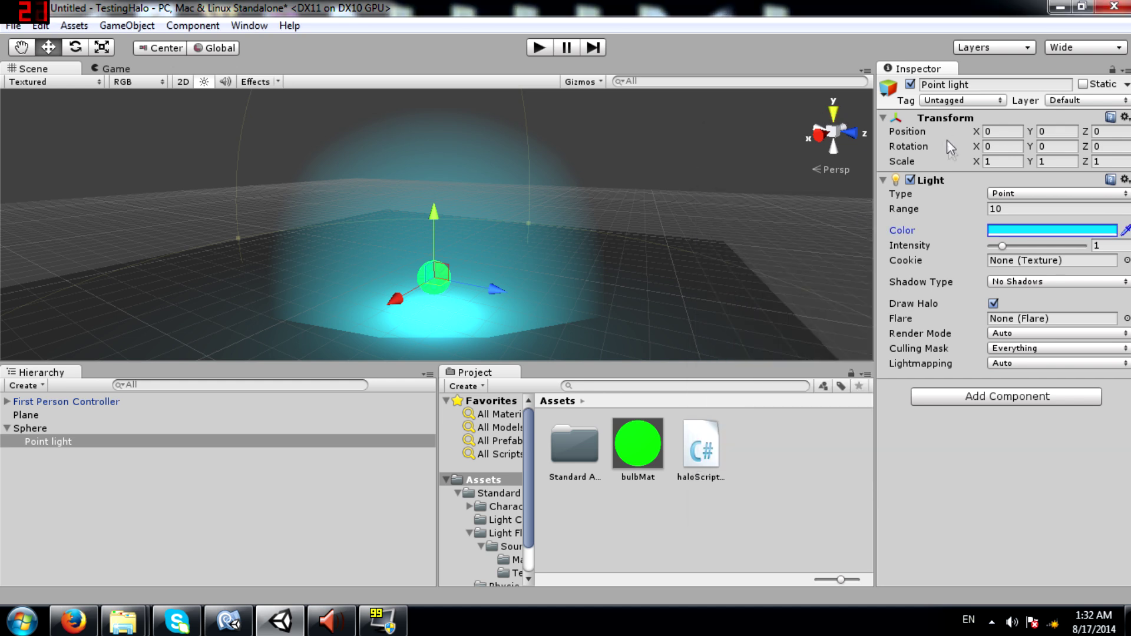
key(alt)
alt+drag(465, 212, 362, 205)
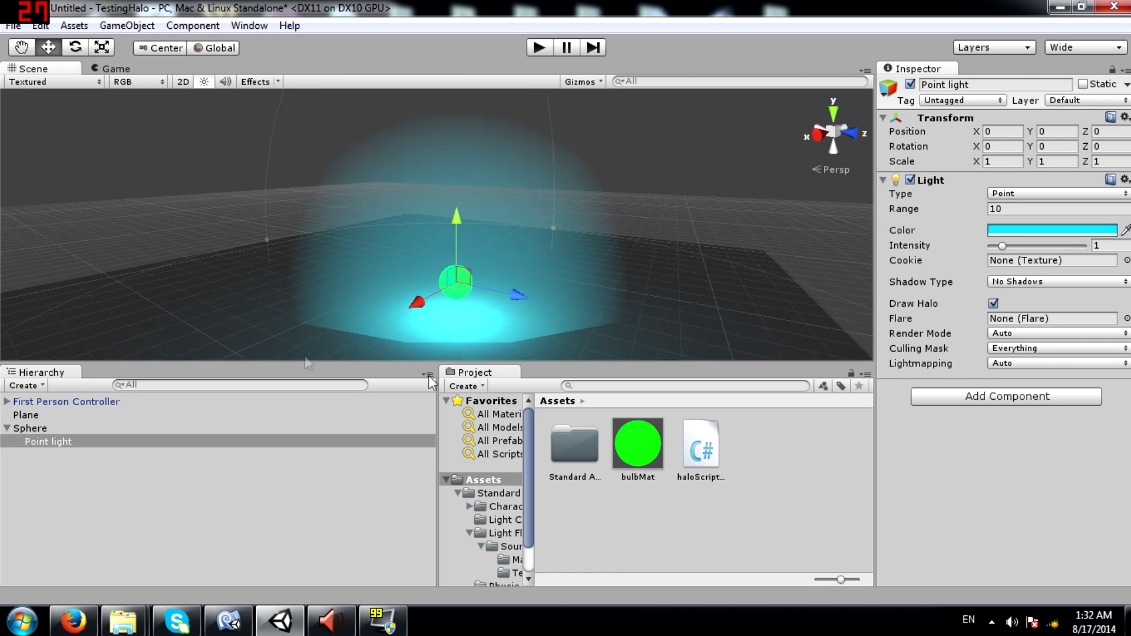
Step: Open the Render Settings and try a Halo Strength of 1
click(40, 25)
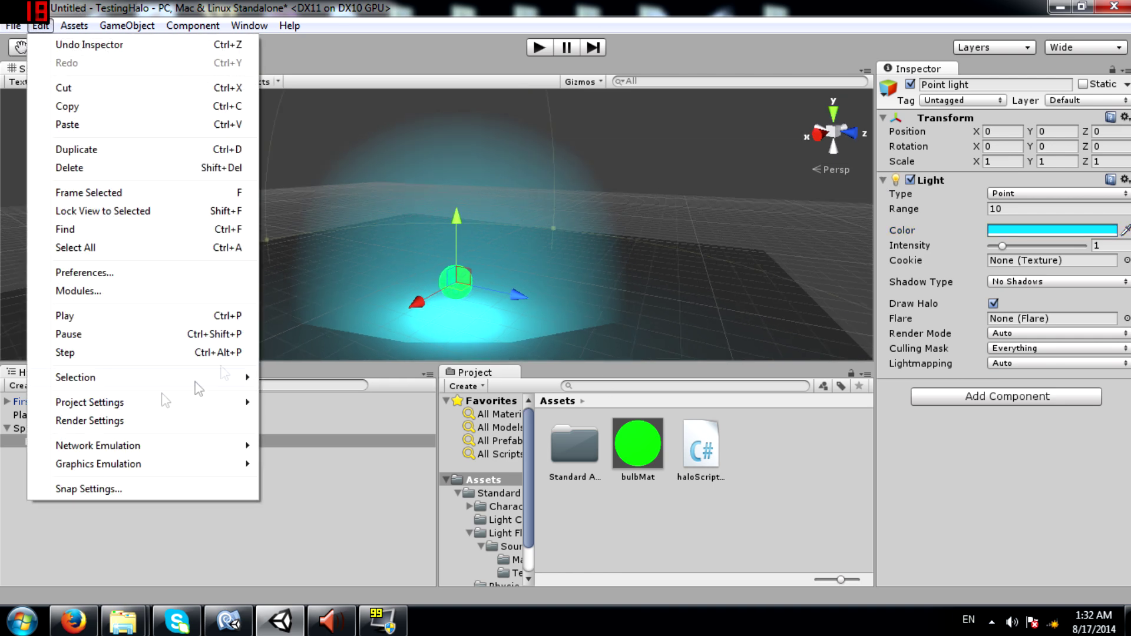
click(147, 421)
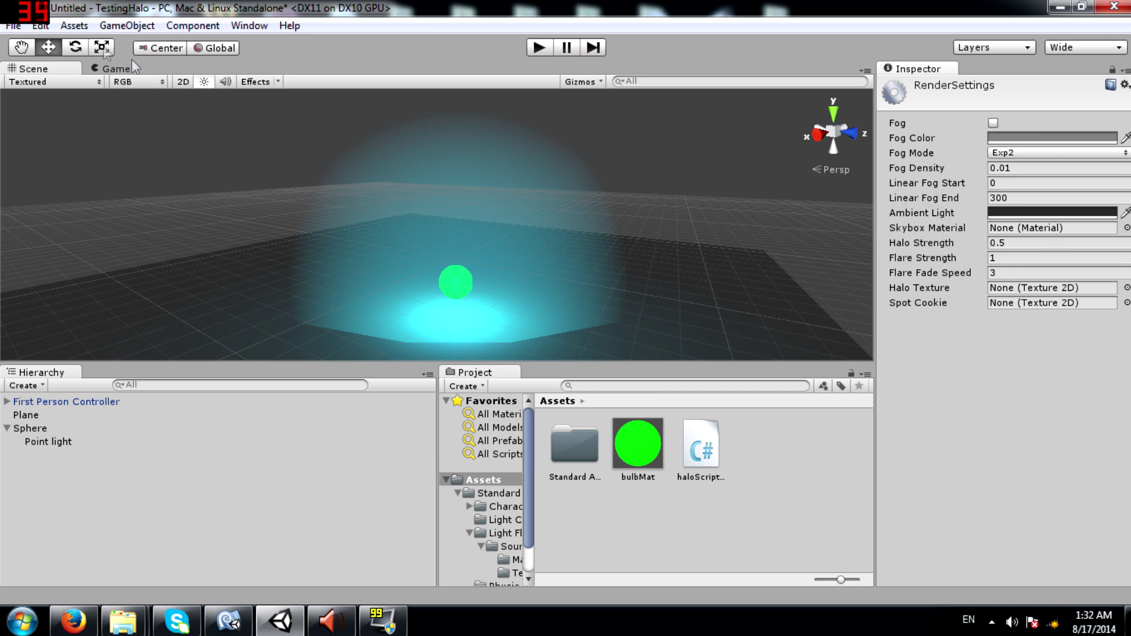
click(40, 25)
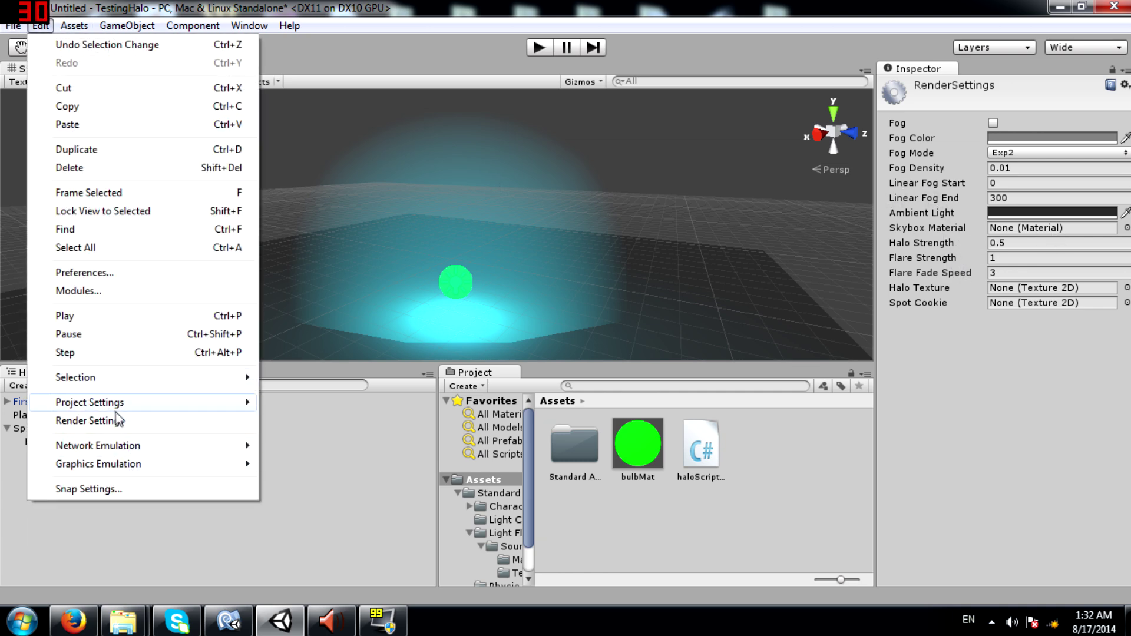
click(949, 315)
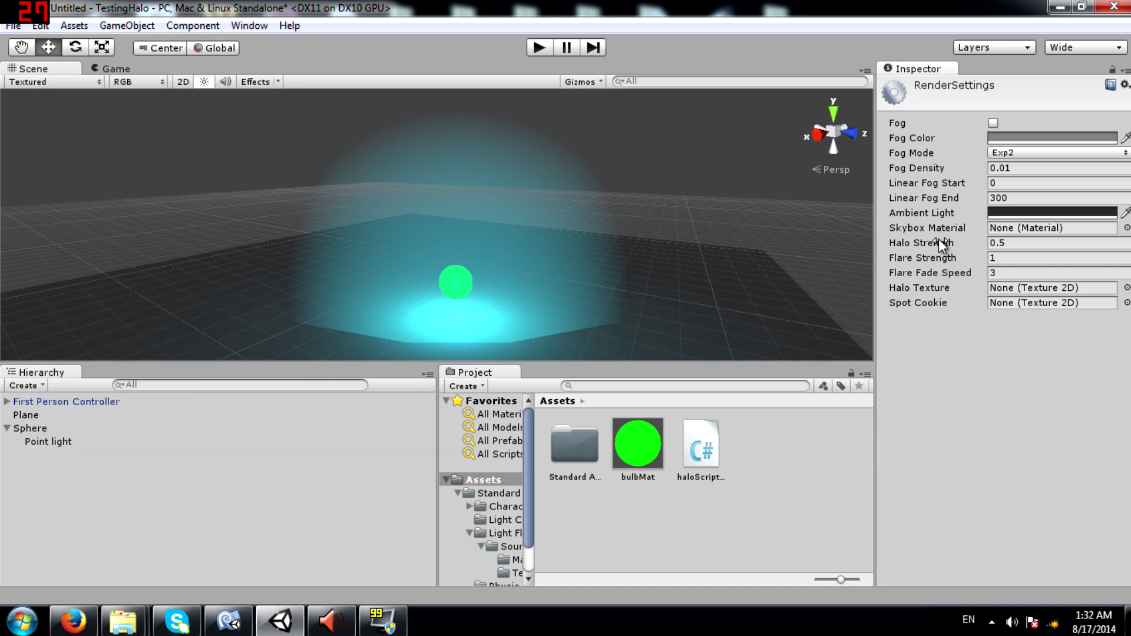
click(972, 243)
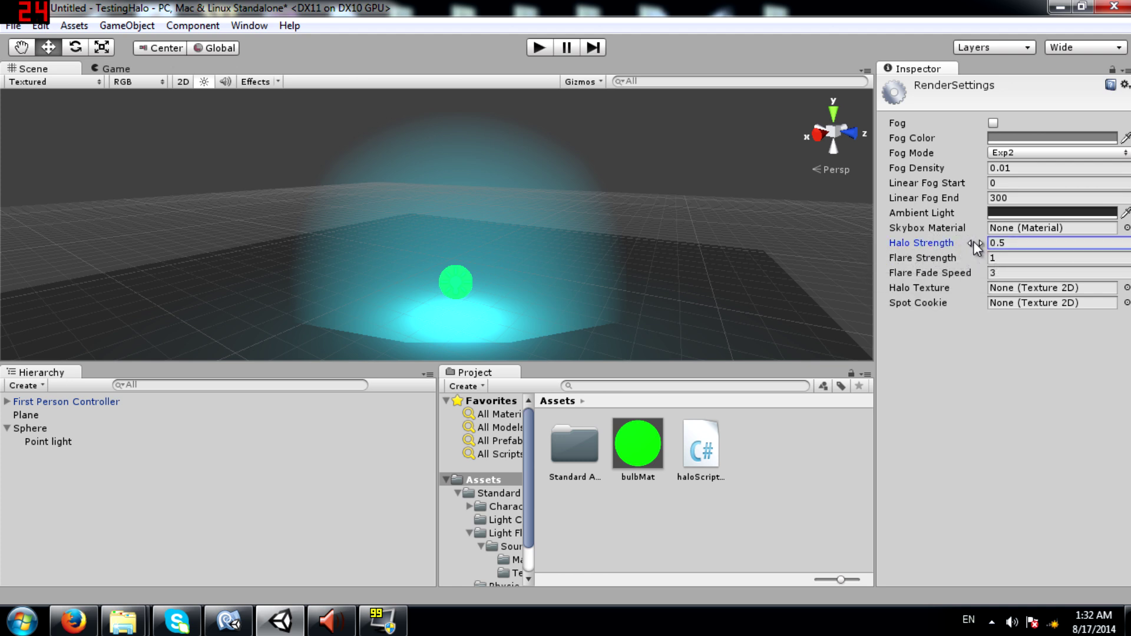
text(1)
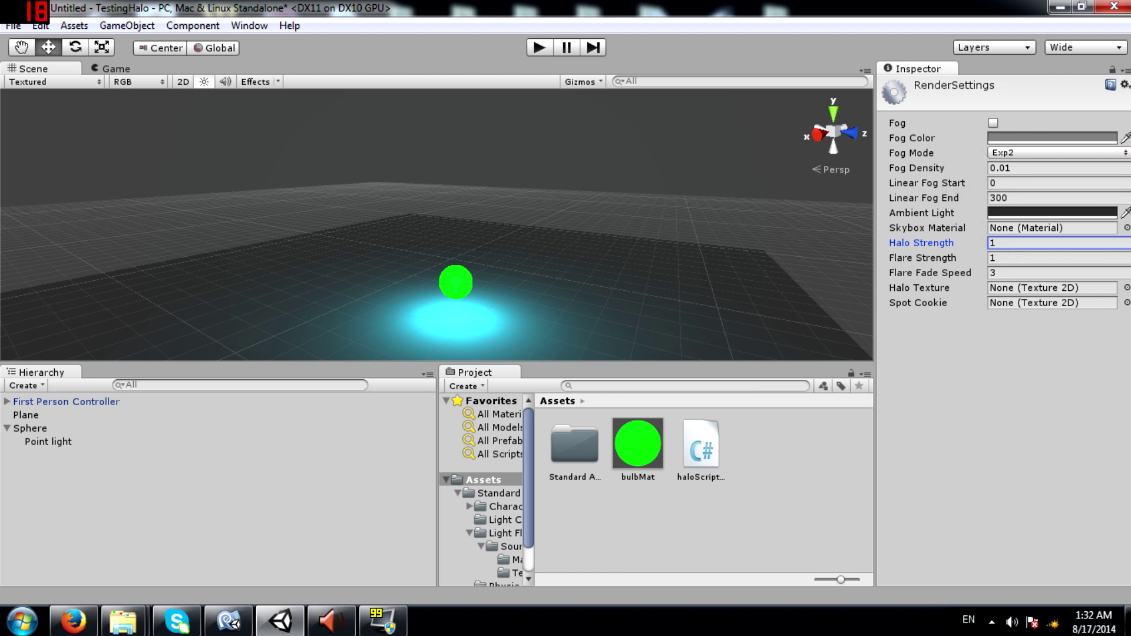
Step: Set the Halo Strength back to 0.5 in the Render Settings
click(1008, 243)
key(BackSpace)
text(0.5)
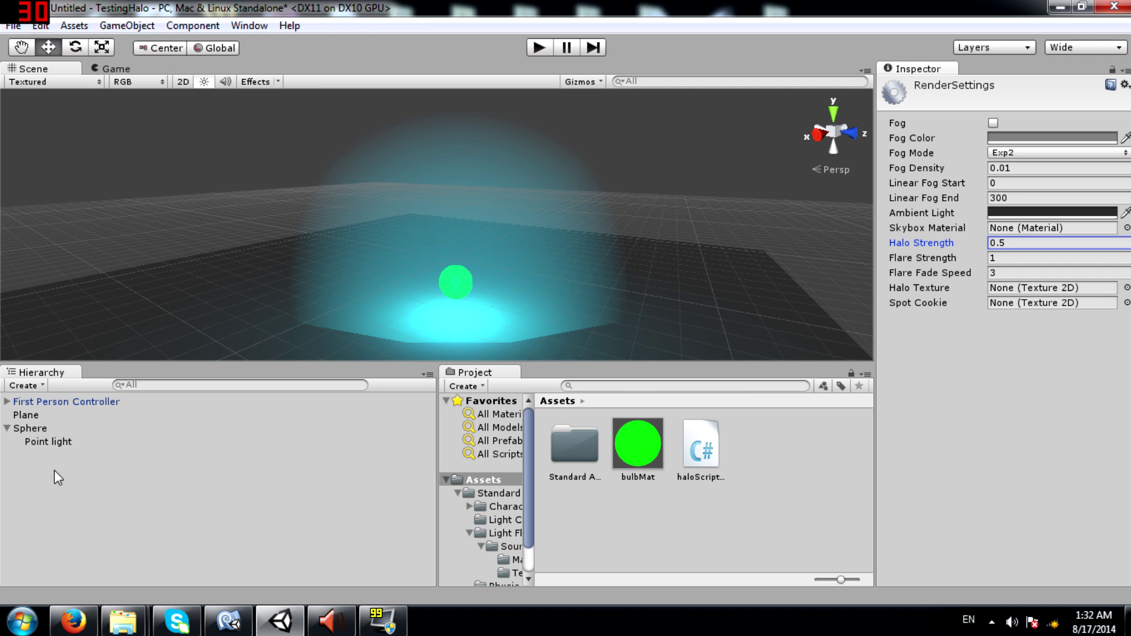
Step: Turn off Draw Halo on the point light and add a separate Halo component to it
click(48, 442)
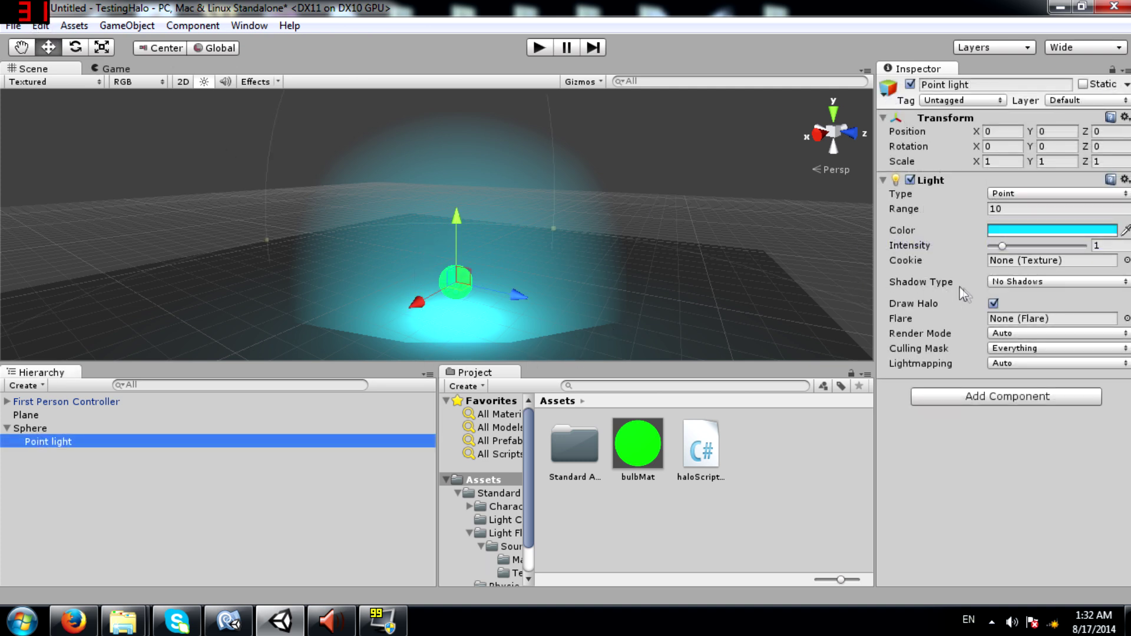
click(993, 304)
click(957, 401)
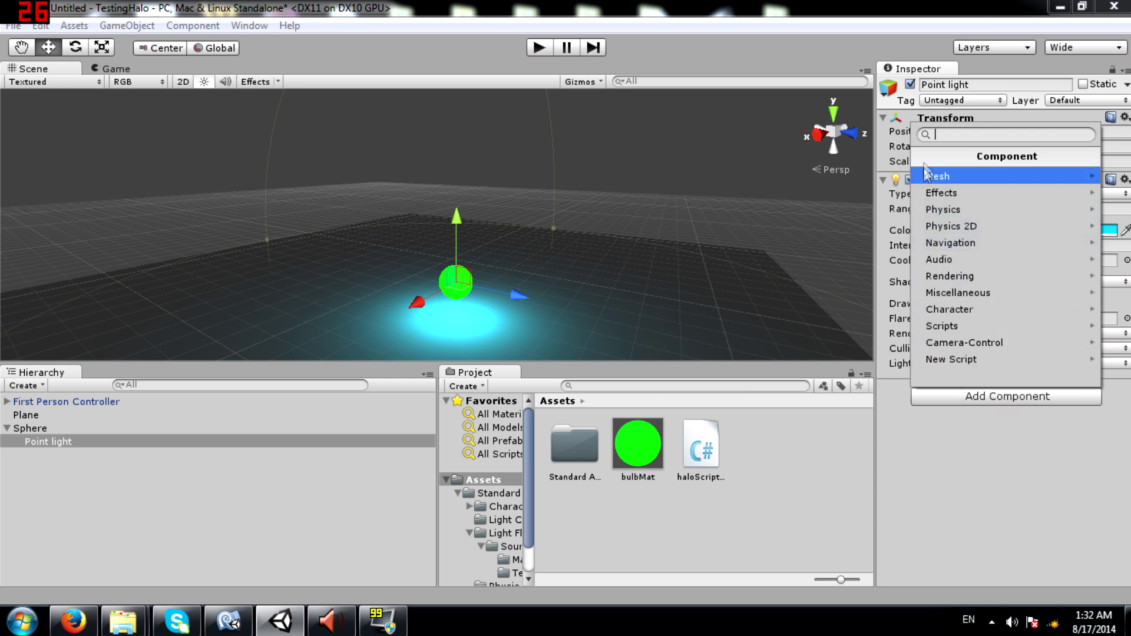
click(940, 189)
click(961, 243)
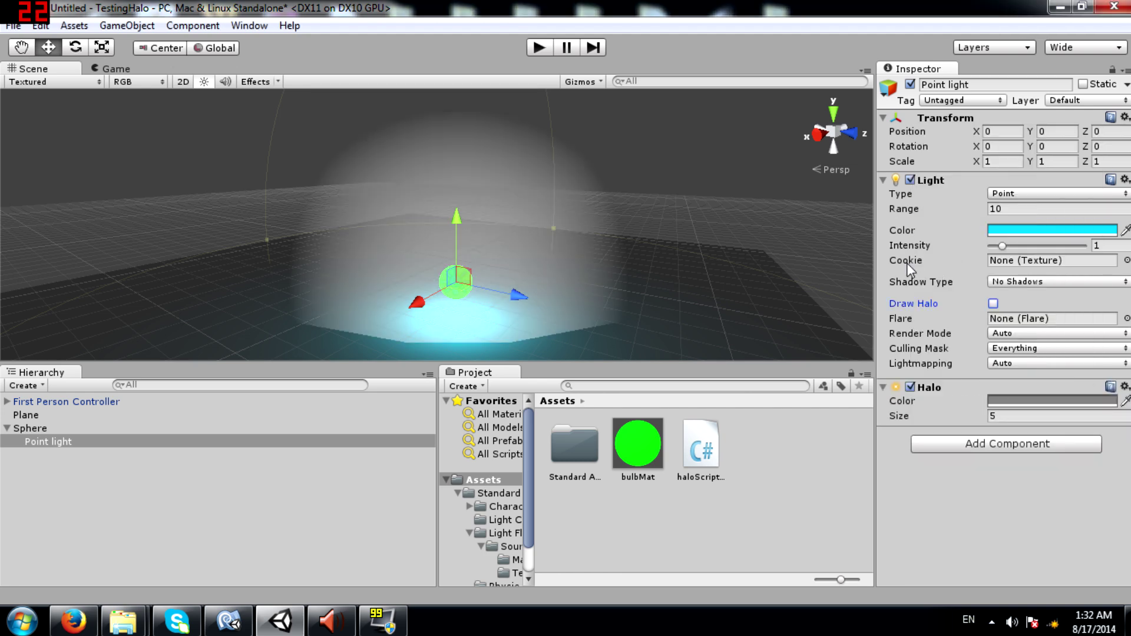
Step: Try the green preset on the Halo component, and settle on a blue color of R 19, G 0, B 255
alt+drag(737, 306, 657, 197)
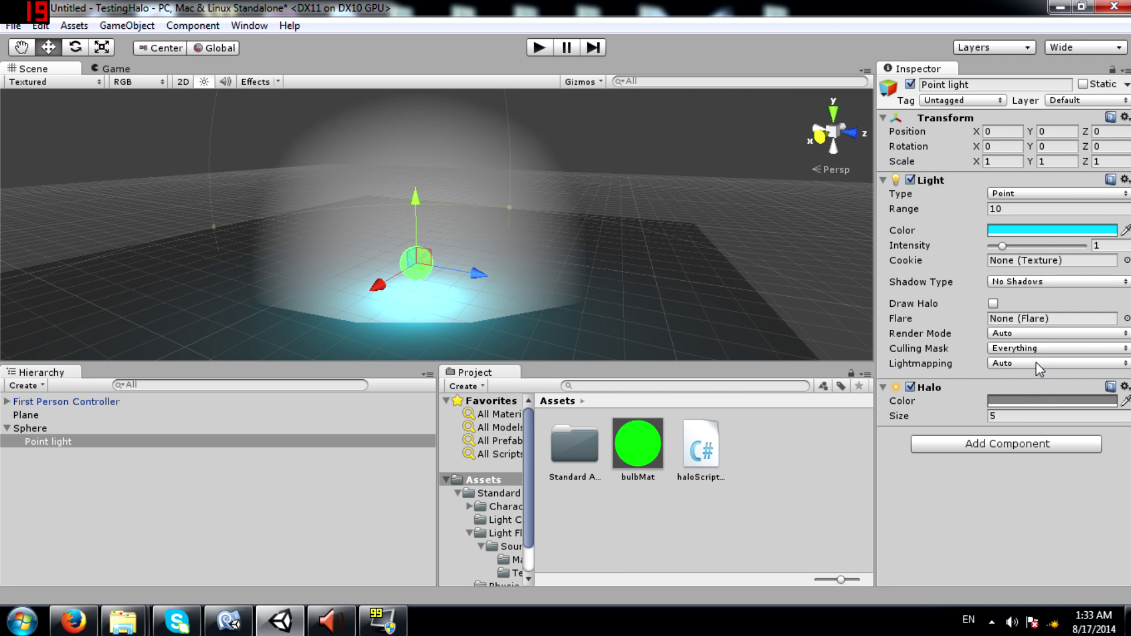
click(1009, 403)
click(718, 506)
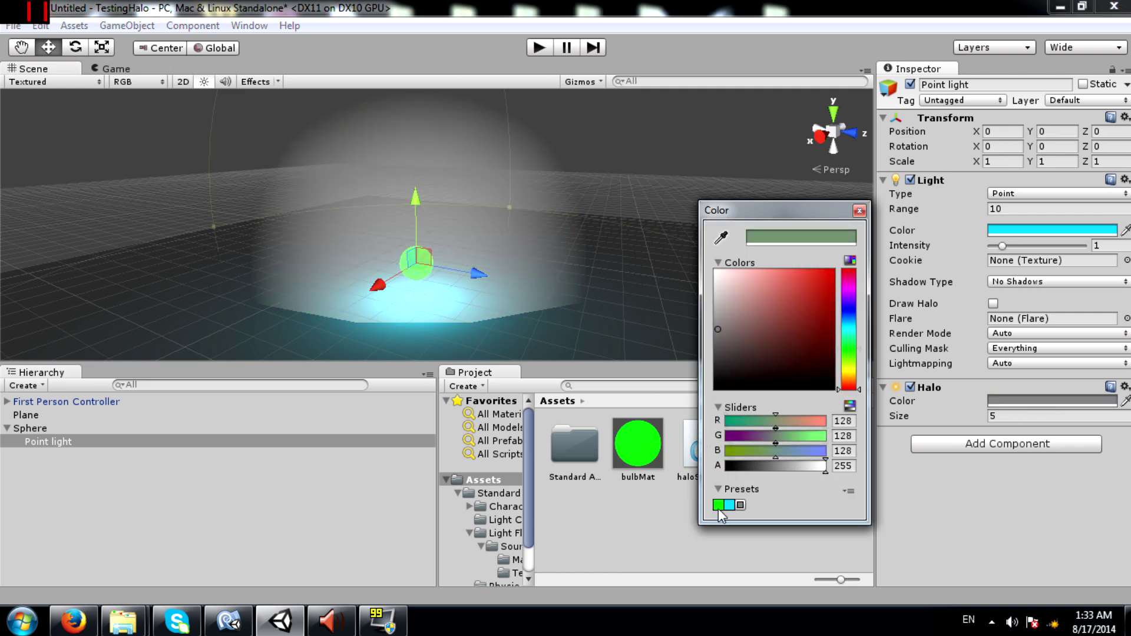
click(719, 507)
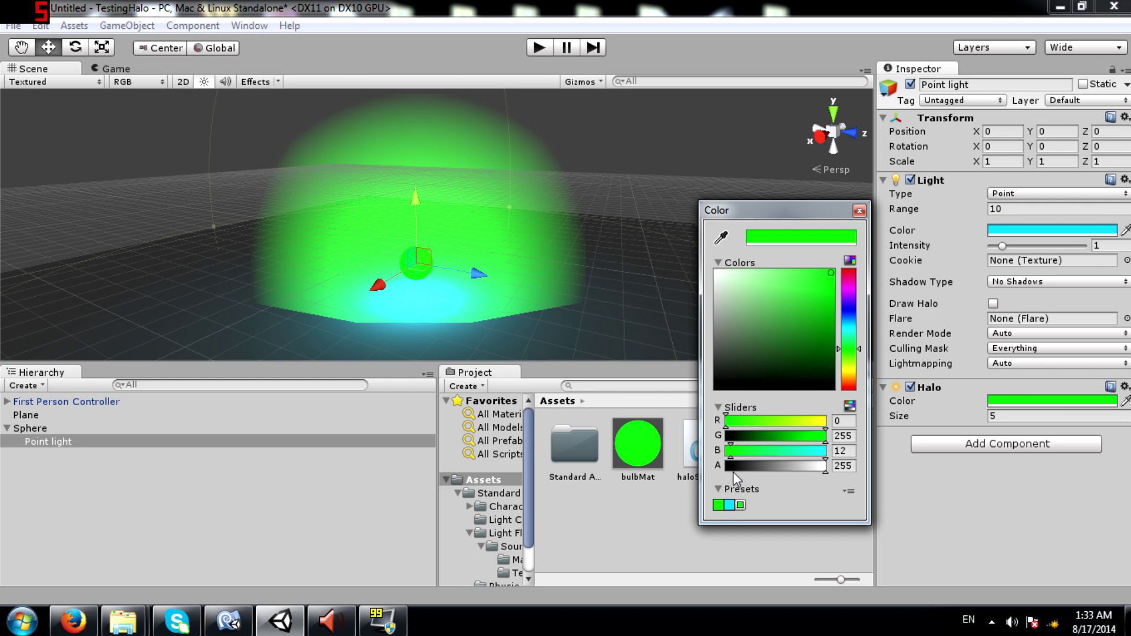
drag(857, 283, 858, 309)
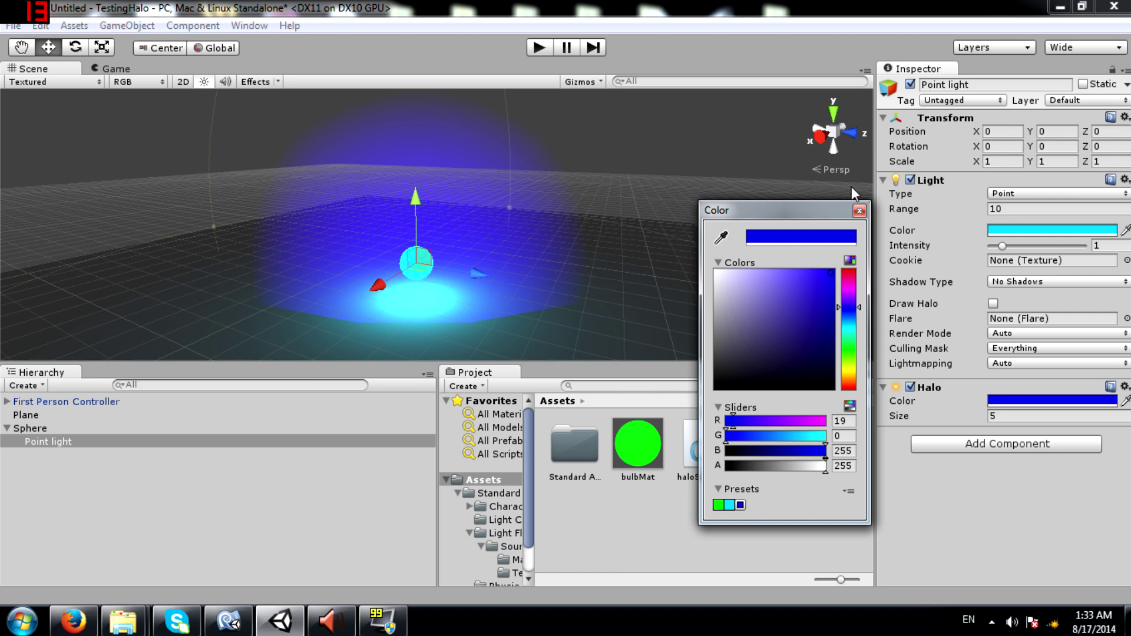
click(860, 211)
Step: Reduce the Halo component's size to about 4.02 and inspect it in the scene
alt+drag(630, 262, 712, 351)
mouse_move(981, 421)
mouse_down()
mouse_move(1054, 422)
mouse_move(967, 424)
mouse_up()
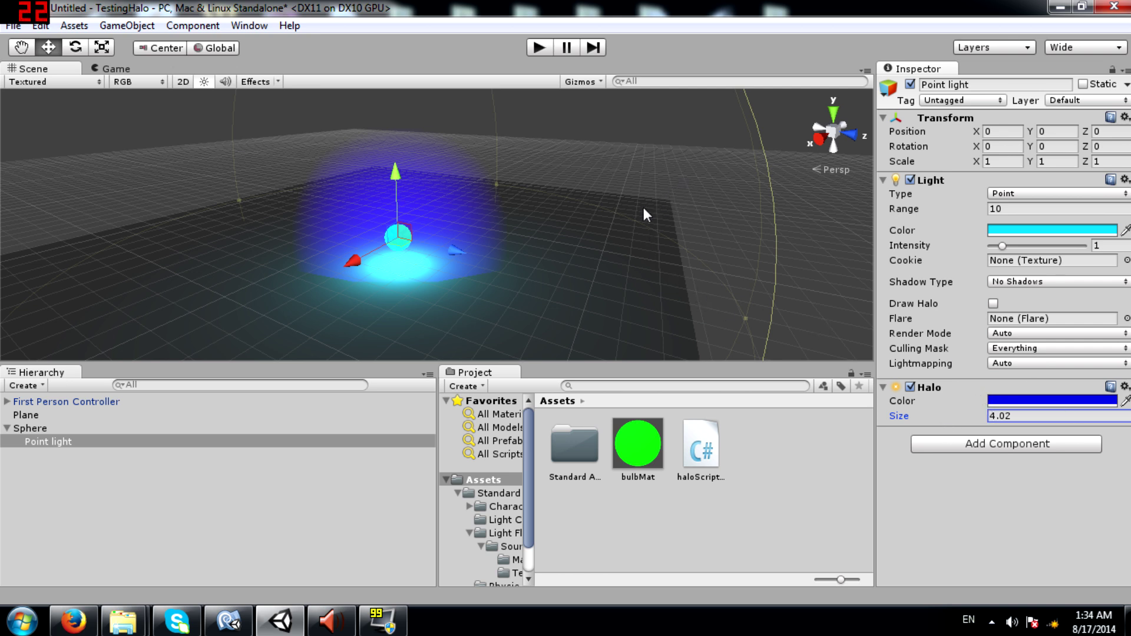
right_drag(591, 248, 468, 245)
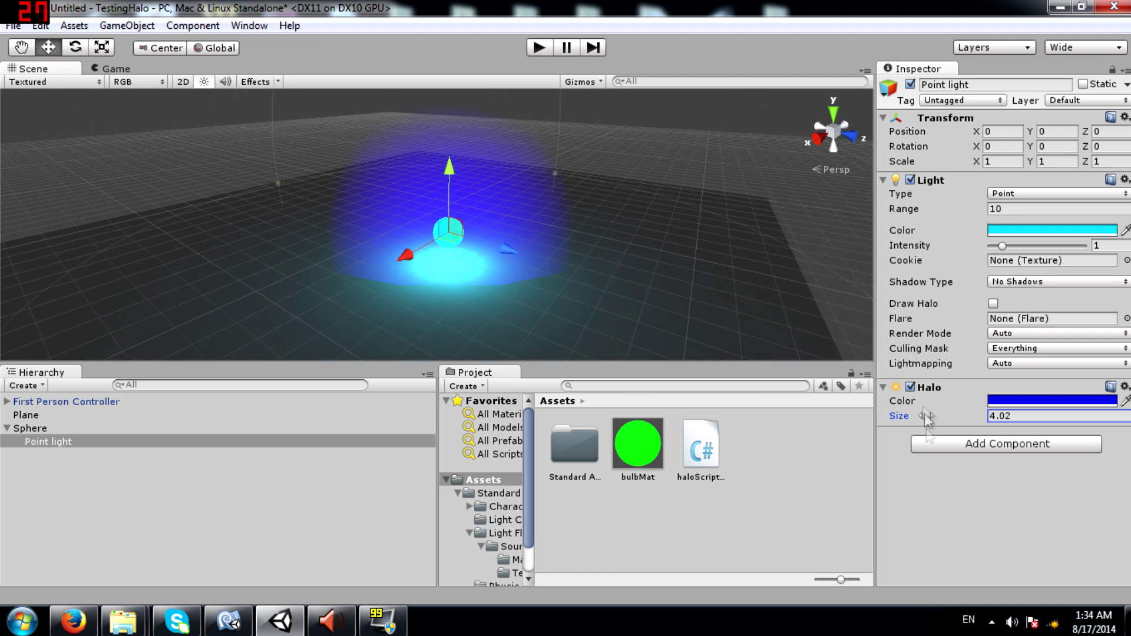
Step: Disable the point light's Halo component and enable Draw Halo on the light again
right_click(927, 387)
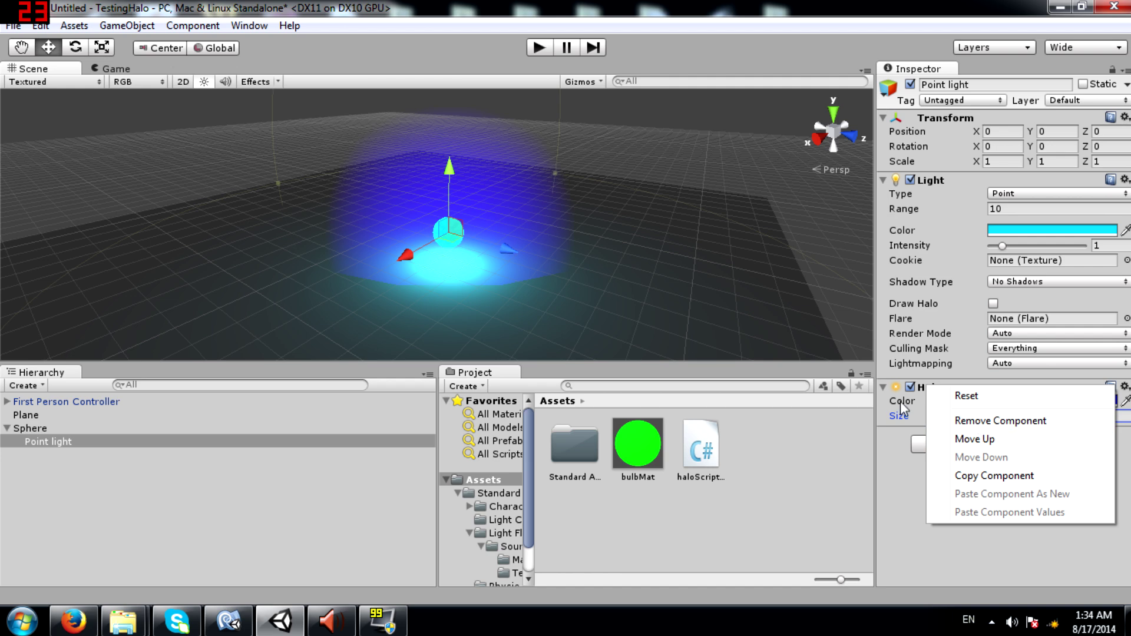
click(912, 387)
click(910, 388)
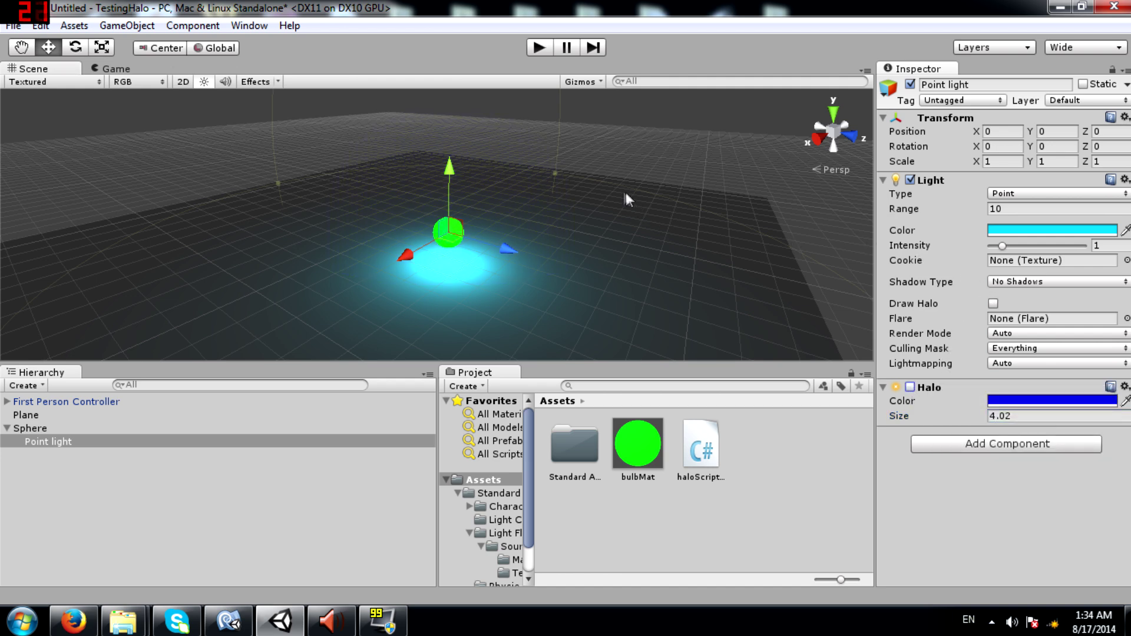
scroll(625, 192, up, 4)
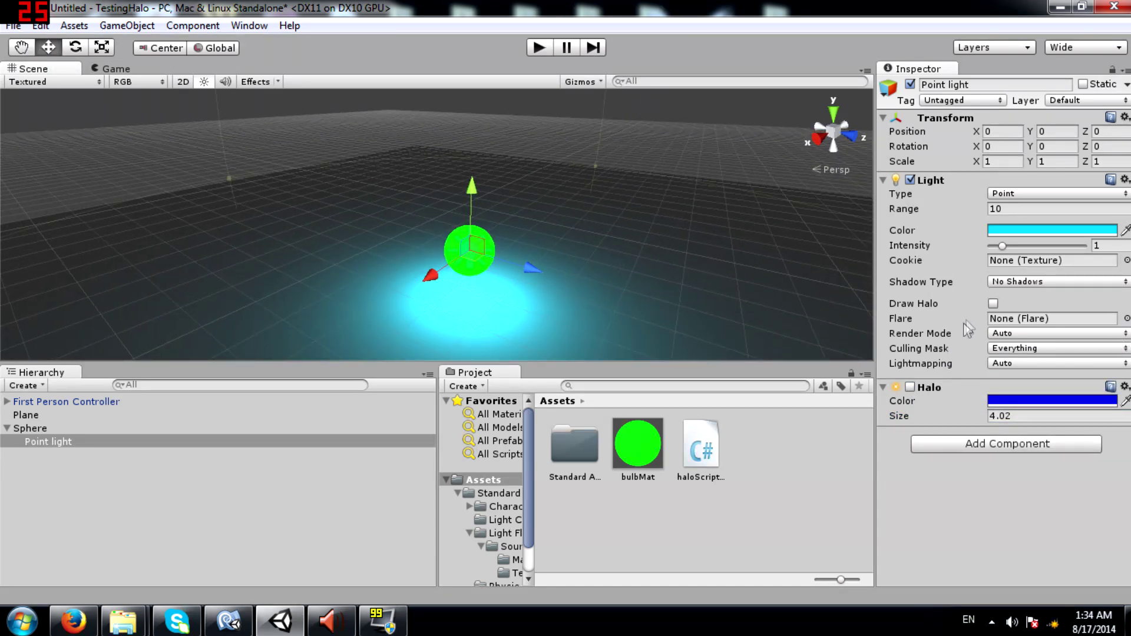
click(993, 304)
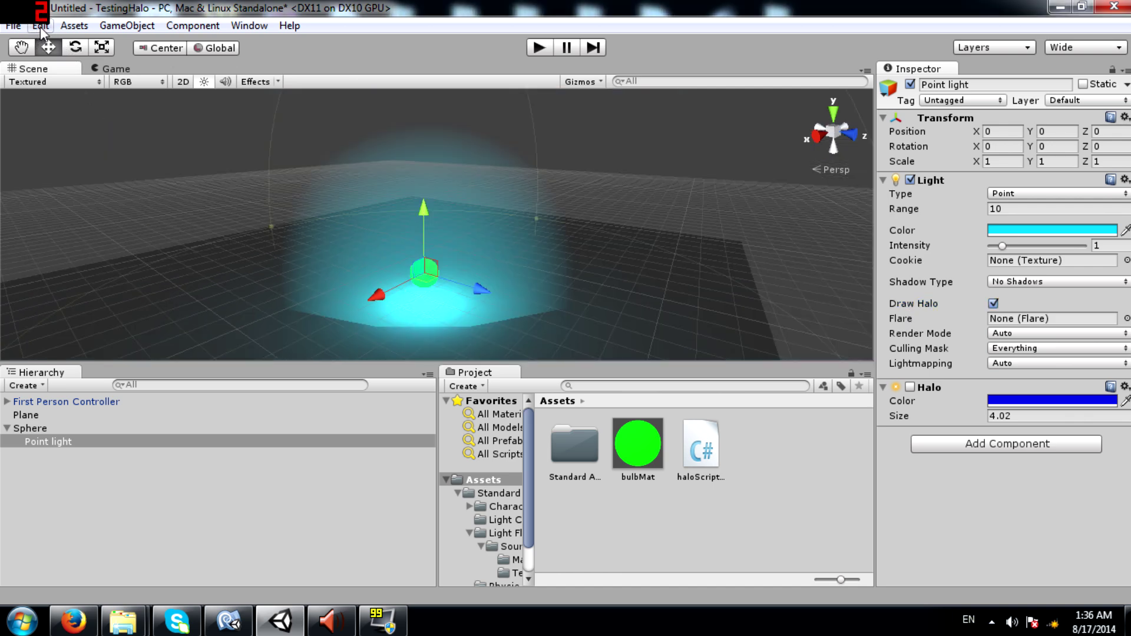
Step: Open the Render Settings and try the Flashlight_Irregular and Hard textures as the Halo Texture
click(40, 25)
click(215, 422)
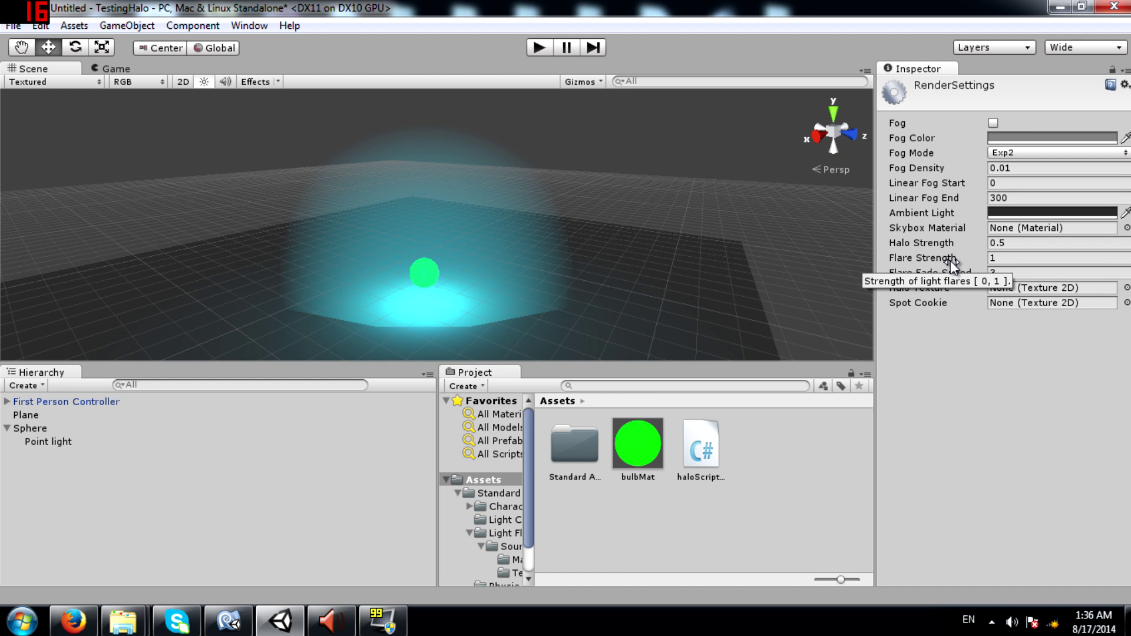
click(1127, 288)
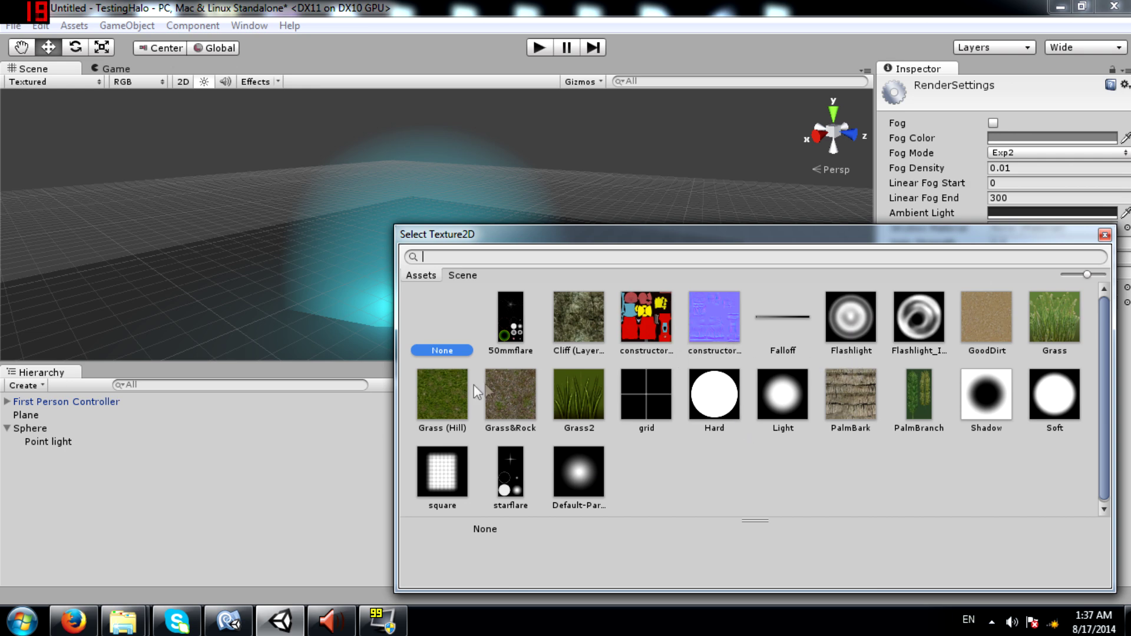
drag(394, 383, 629, 394)
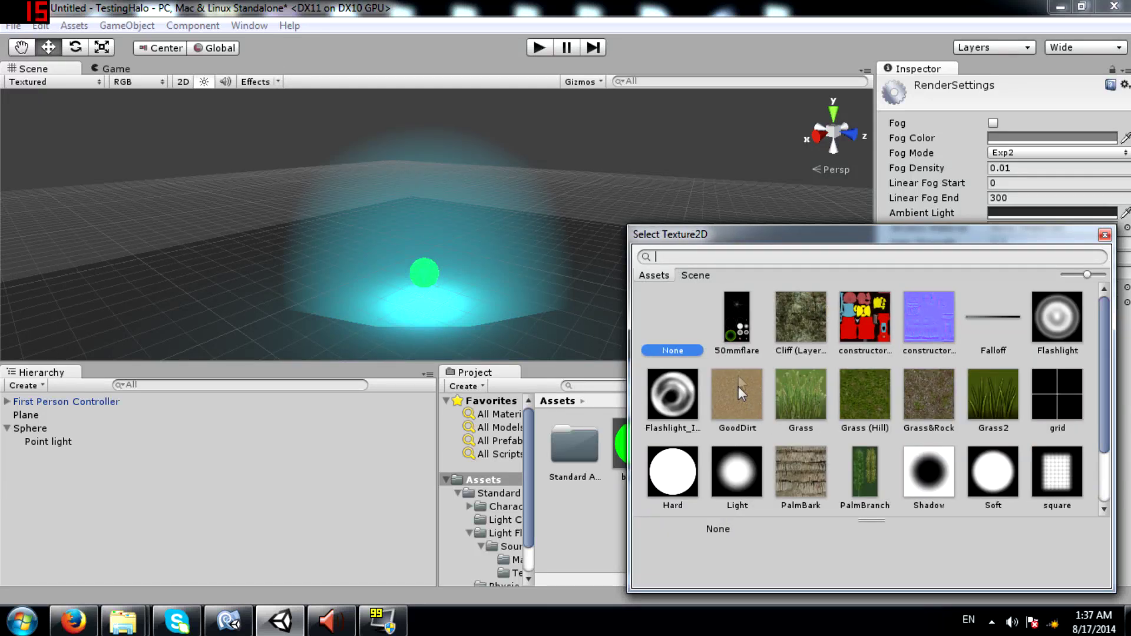
click(664, 399)
click(680, 471)
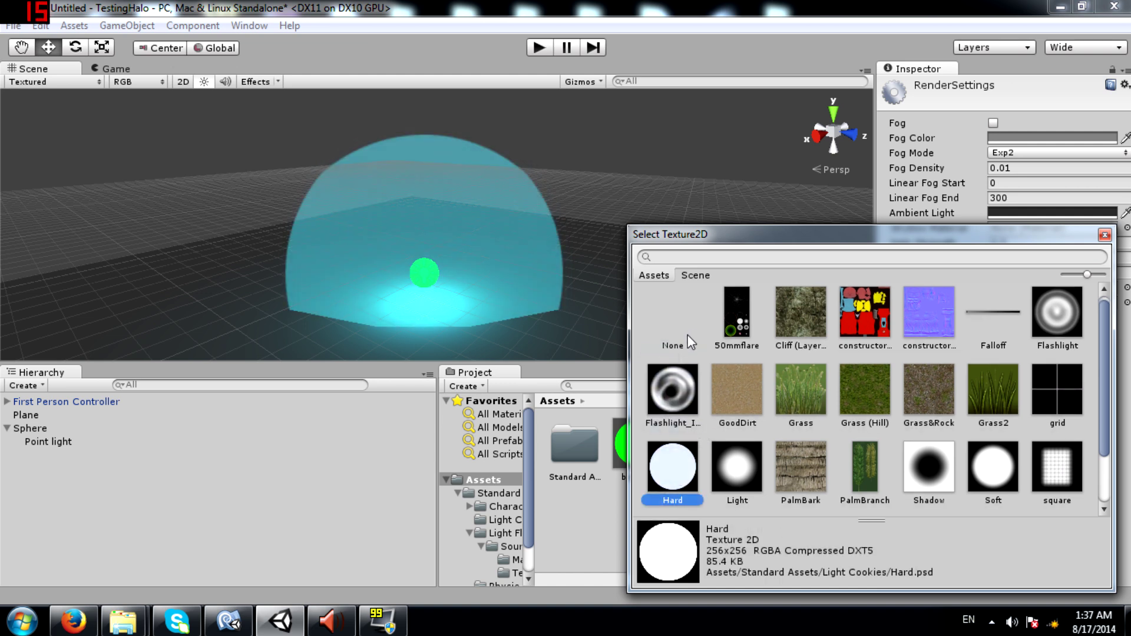
Step: Compare the Flashlight, Flashlight_Irregular, Hard, Shadow, Soft and square textures on the halo
click(1063, 317)
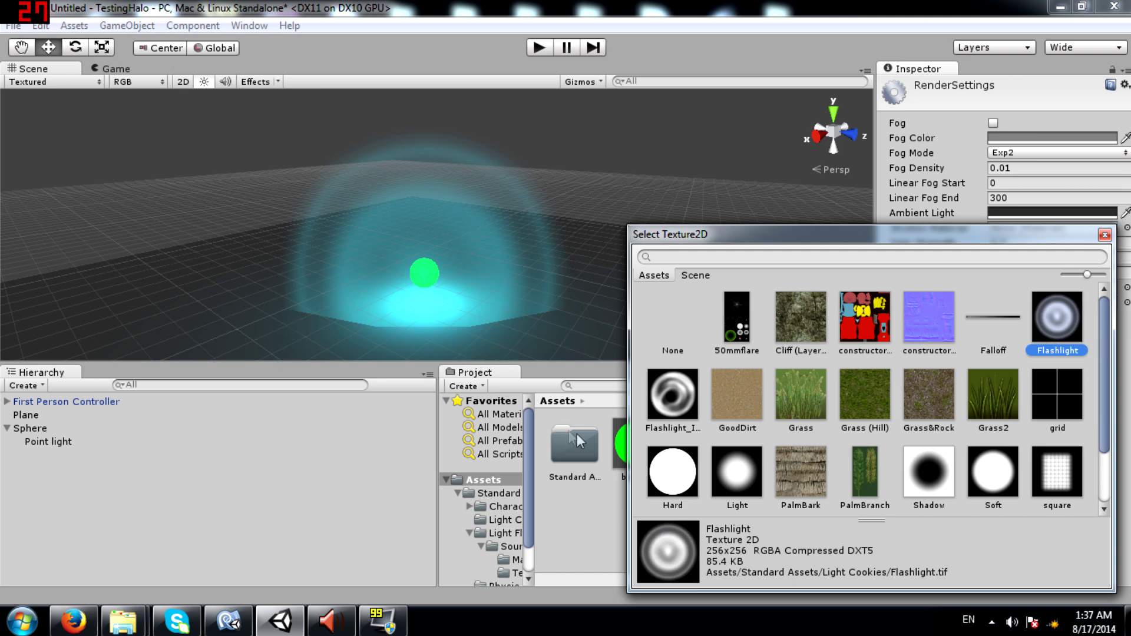
click(684, 391)
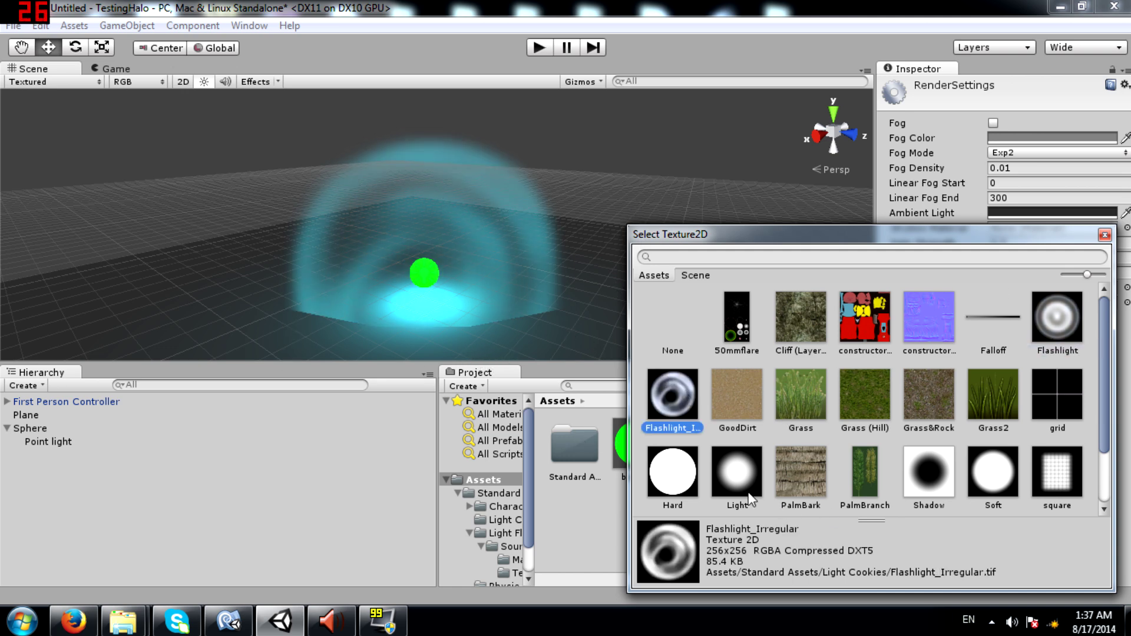
click(683, 465)
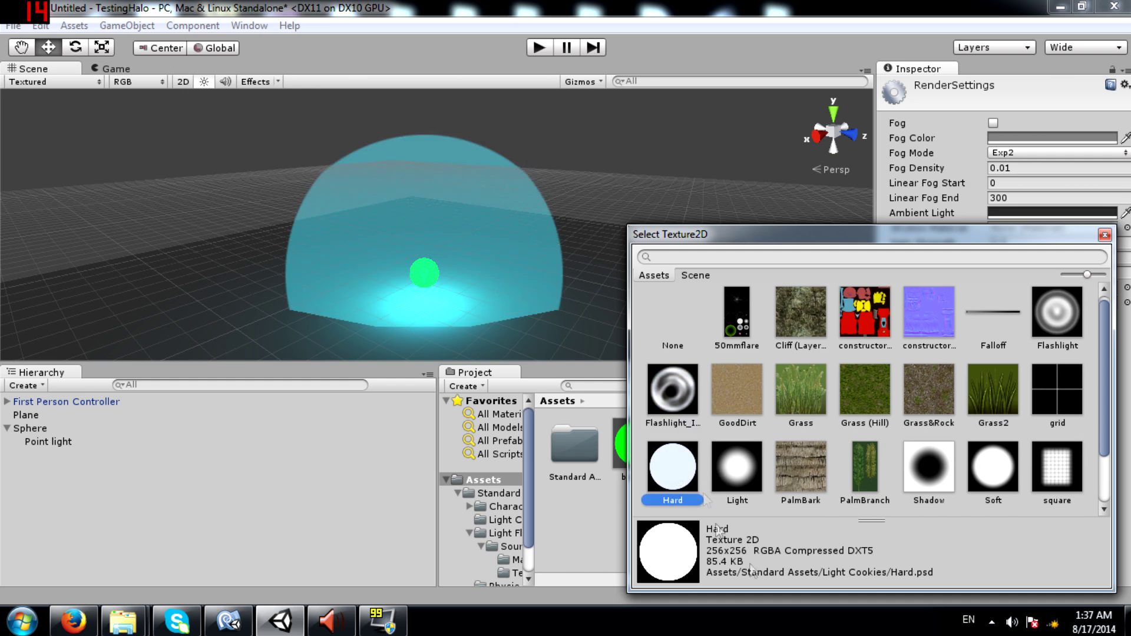
click(943, 469)
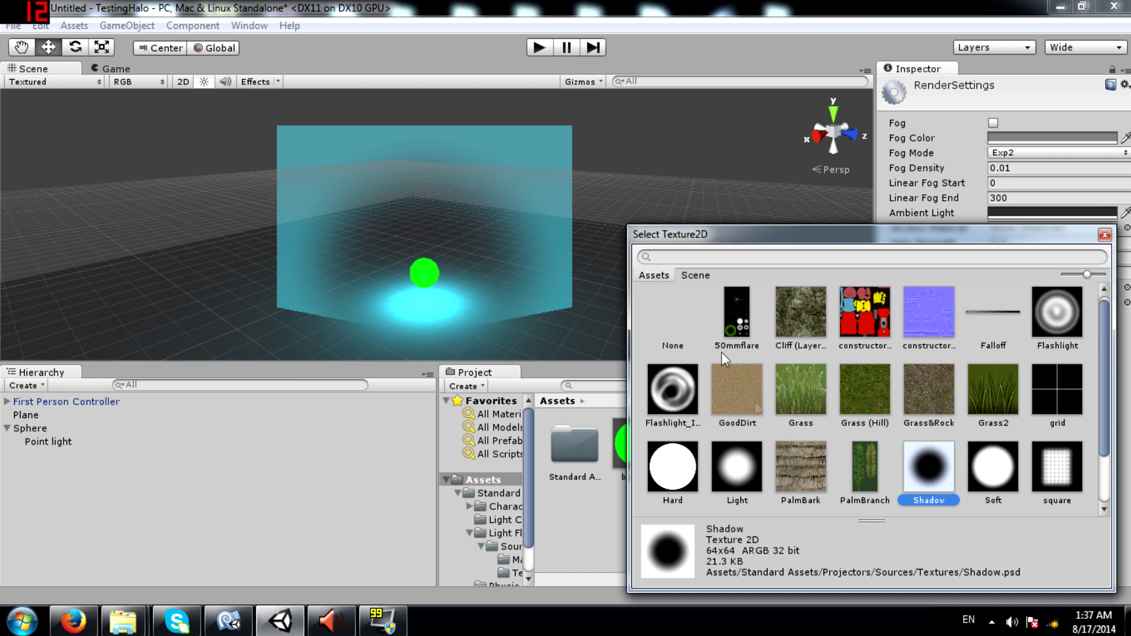
click(986, 470)
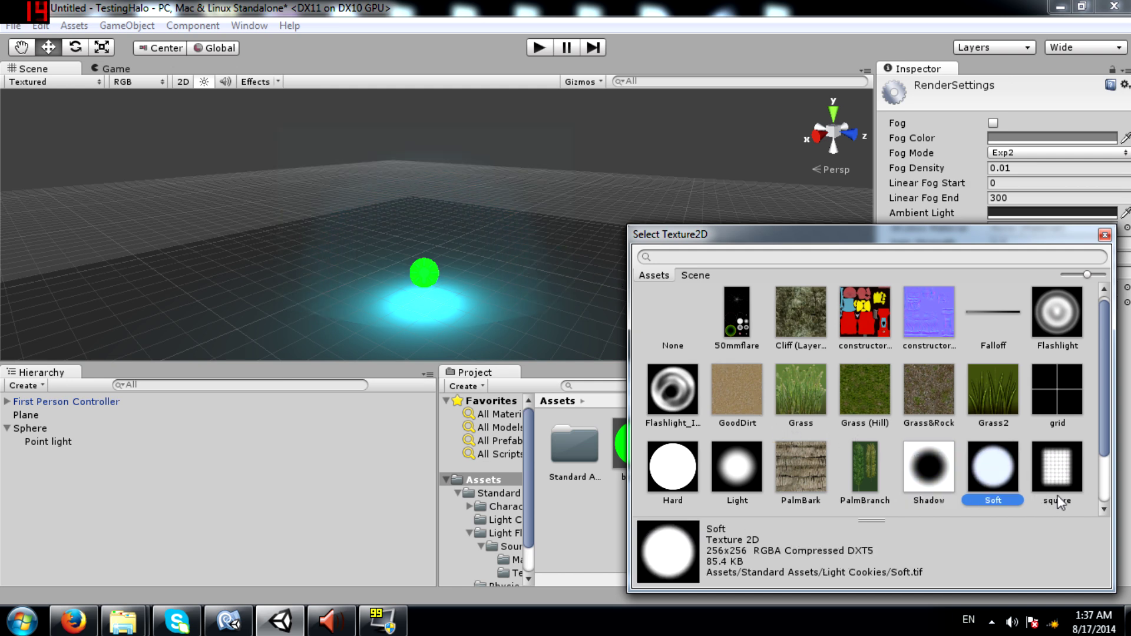
click(1050, 467)
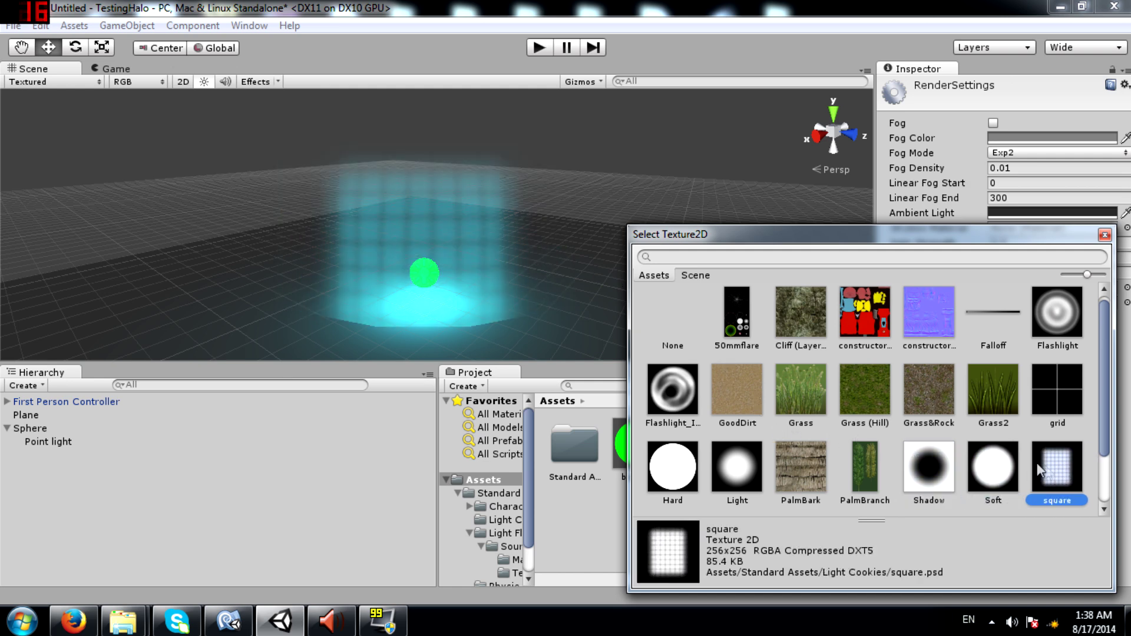
Step: Look through the remaining textures and reset the Halo Texture to None
scroll(951, 416, down, 2)
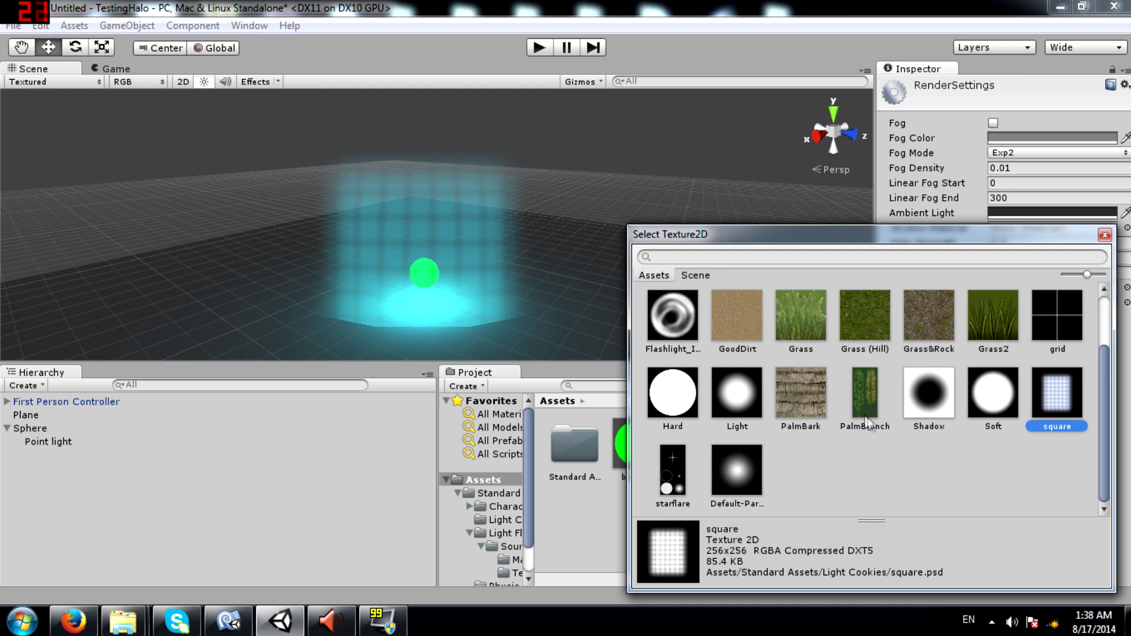
scroll(907, 489, up, 2)
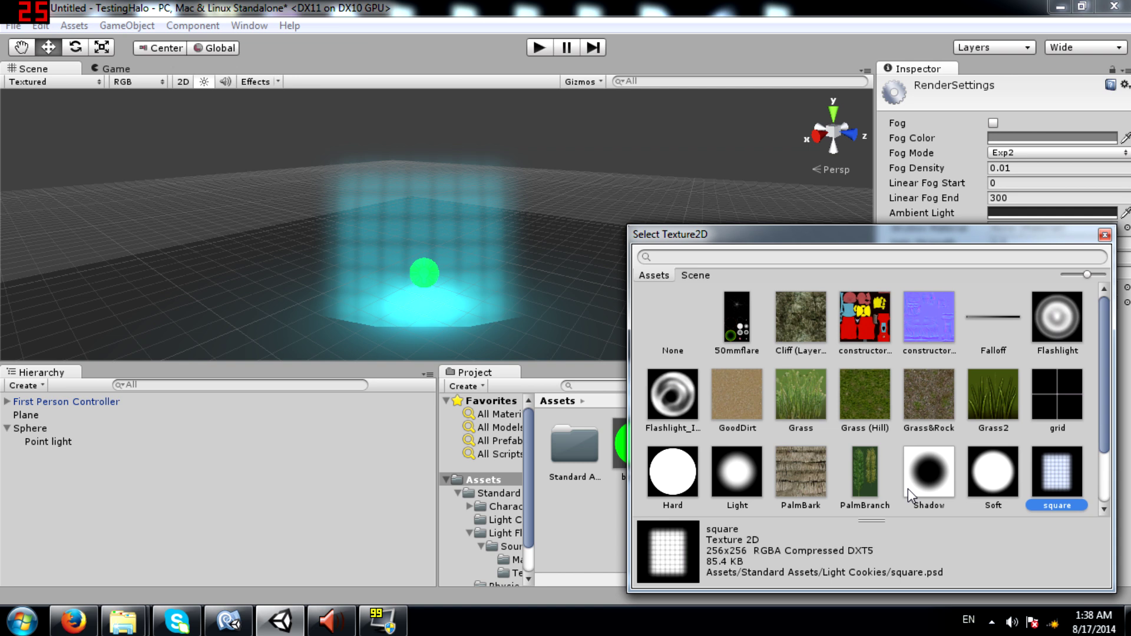
click(673, 321)
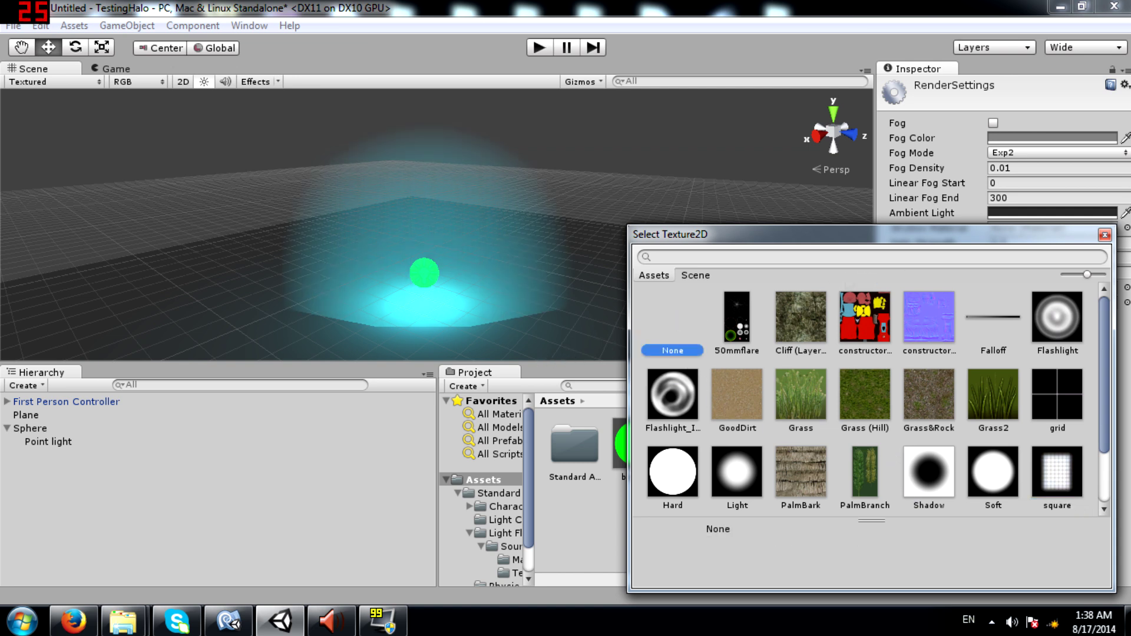
click(1105, 237)
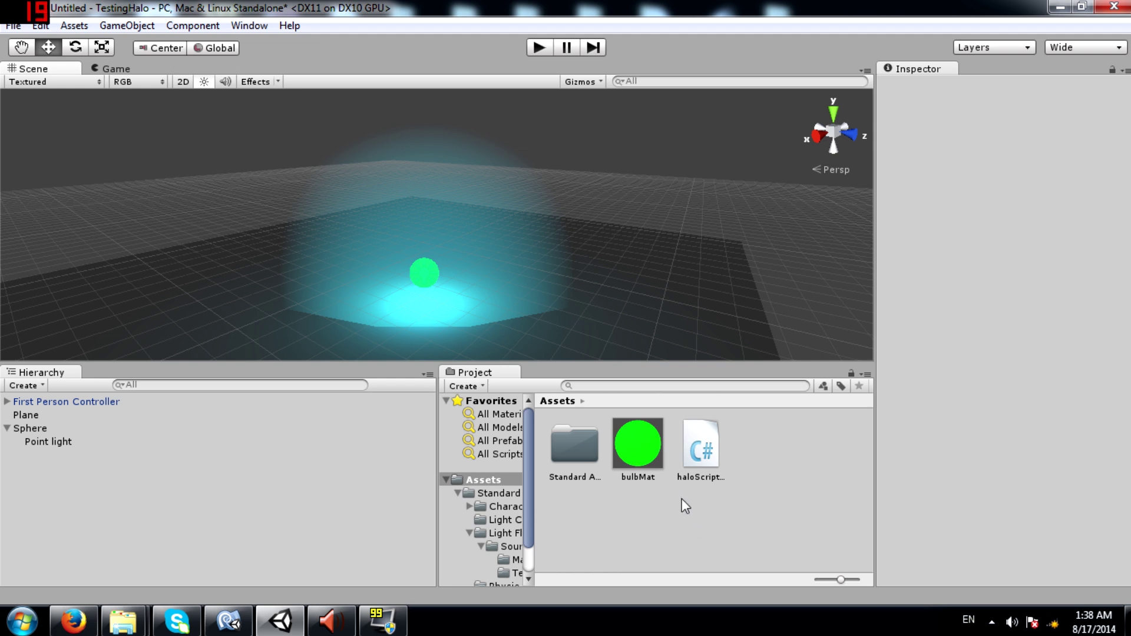
Step: Create a C# script named haloScript02 in the Assets folder and open it in MonoDevelop
right_click(742, 532)
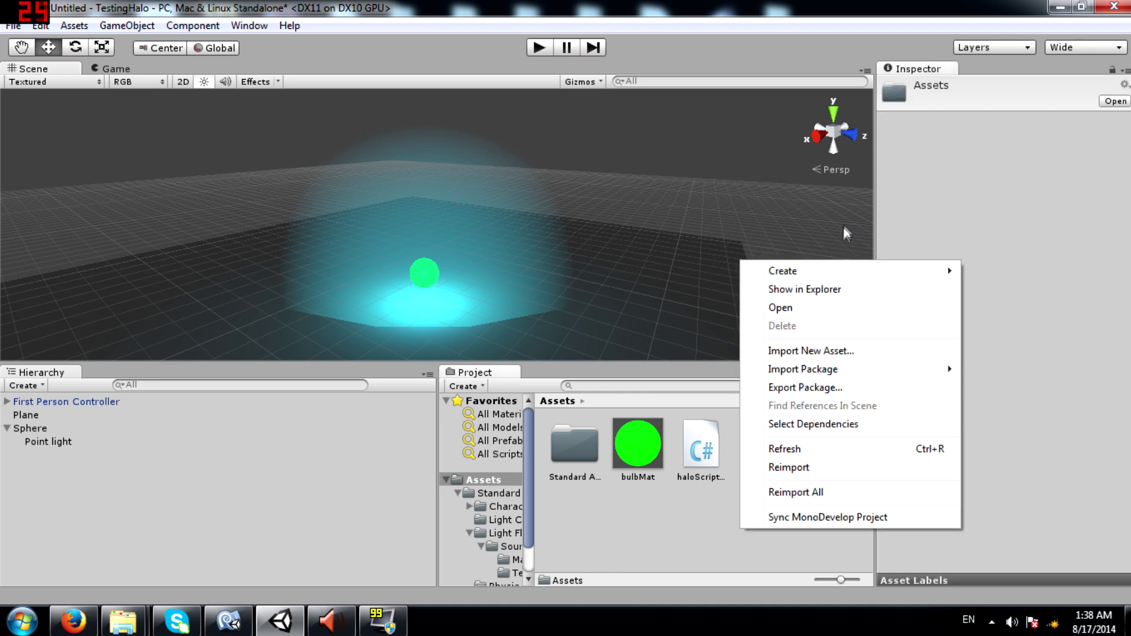
mouse_move(822, 272)
click(613, 315)
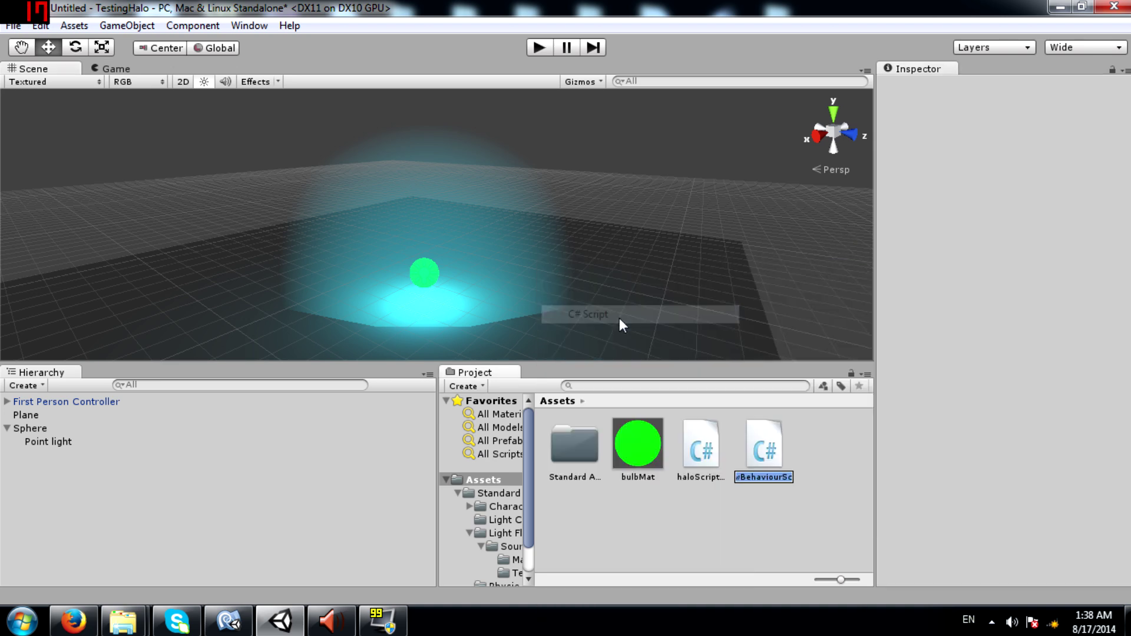
text(haloScript)
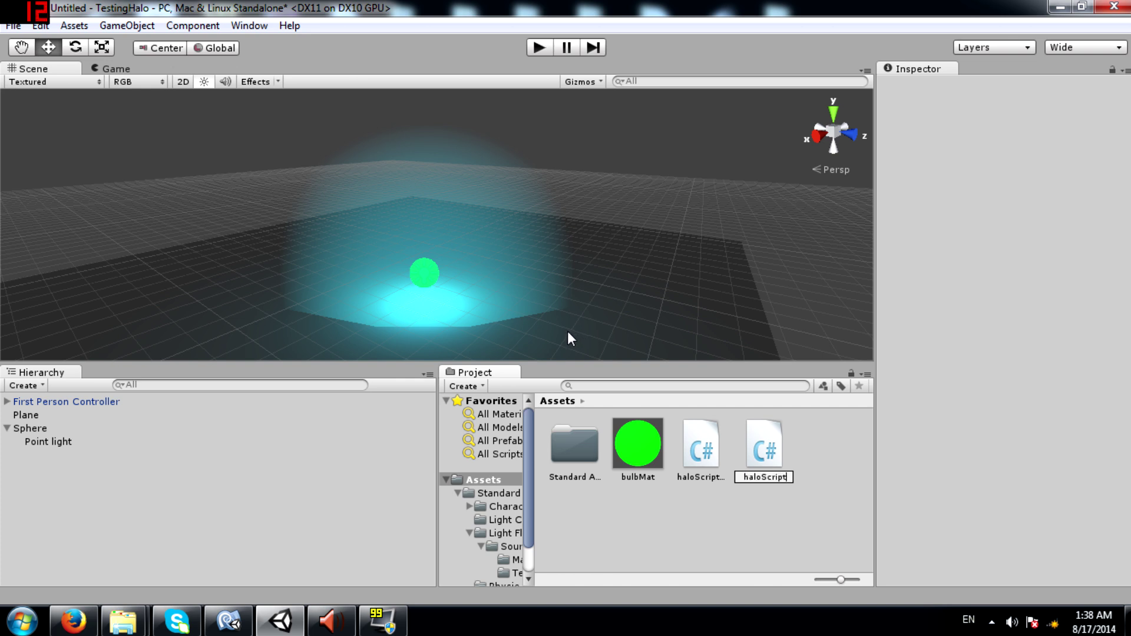
text(02)
key(Return)
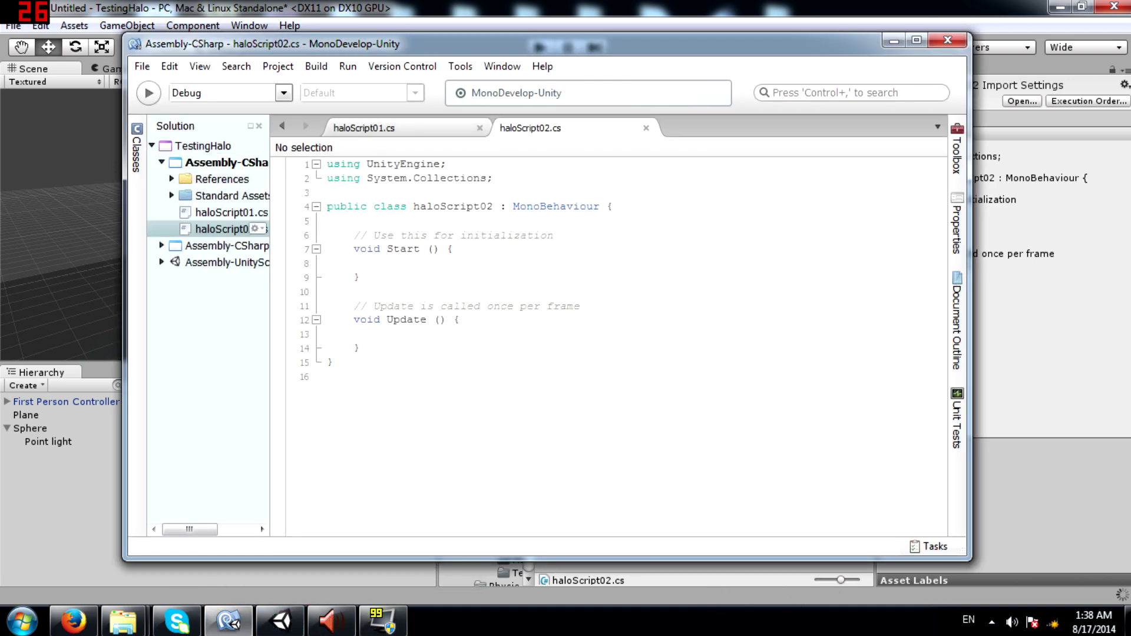
Step: Begin the declaration "public float multiplier" inside the haloScript02 class, above the Start method
key(Return)
key(Return)
key(Up)
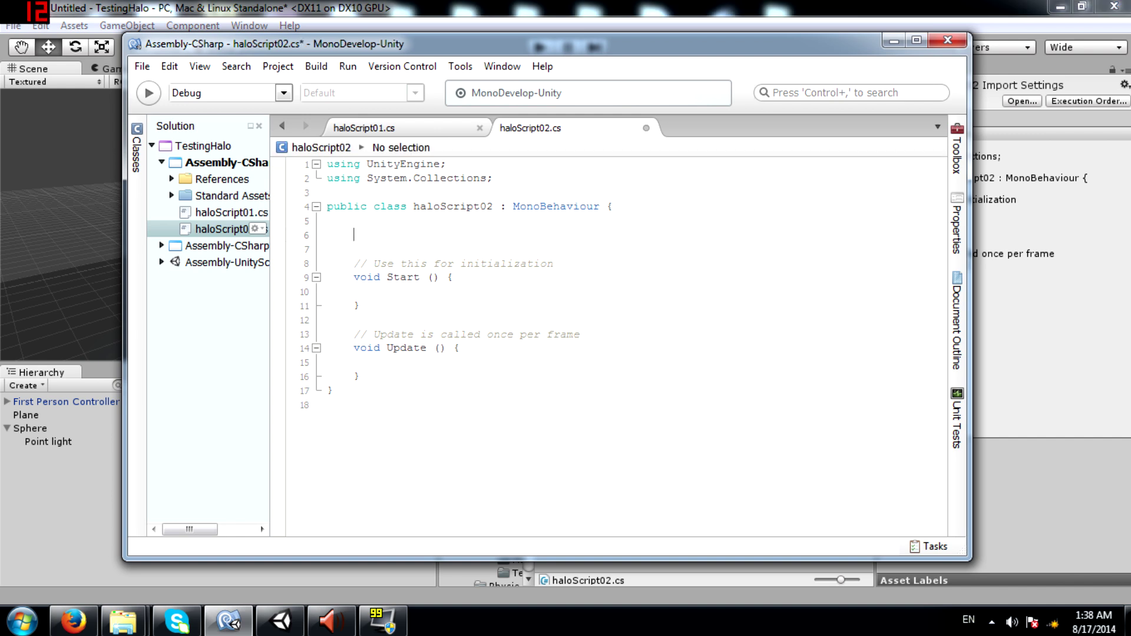
text(public float multiplier)
Step: Add blank lines inside the body of the Update method to make room for code
key(Down)
key(Down)
key(Down)
key(Down)
key(Down)
key(Down)
key(Down)
key(Down)
key(Return)
key(Return)
key(Up)
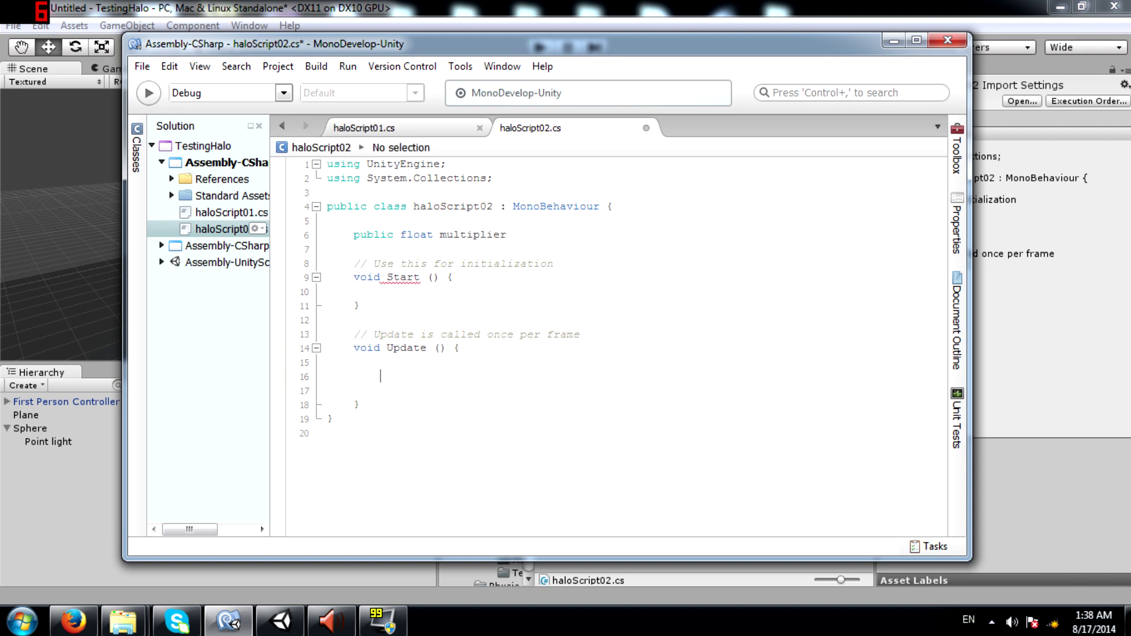
Step: End the multiplier declaration with the missing semicolon
key(ctrl+Home)
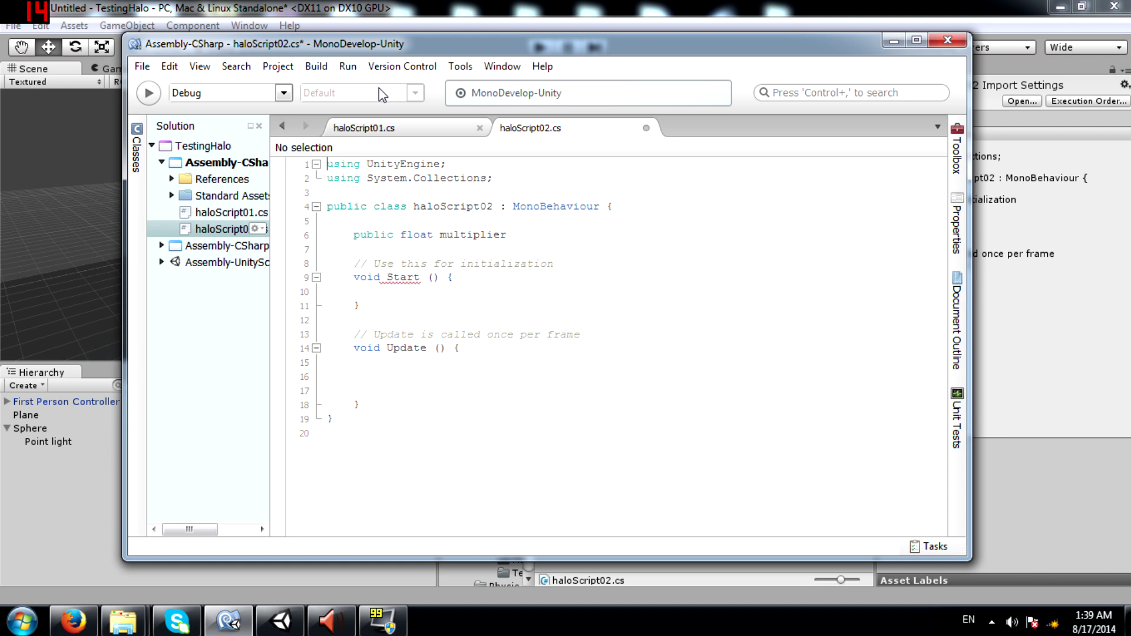
key(Down)
key(Down)
key(Down)
key(Down)
key(Down)
key(Down)
key(Left)
text(;)
Step: In Update, write the statement float h = Input.GetAxis ("Horizontal") * multiplier;
key(Down)
key(Down)
key(Down)
key(Down)
key(Down)
key(Down)
key(Down)
key(Down)
key(Down)
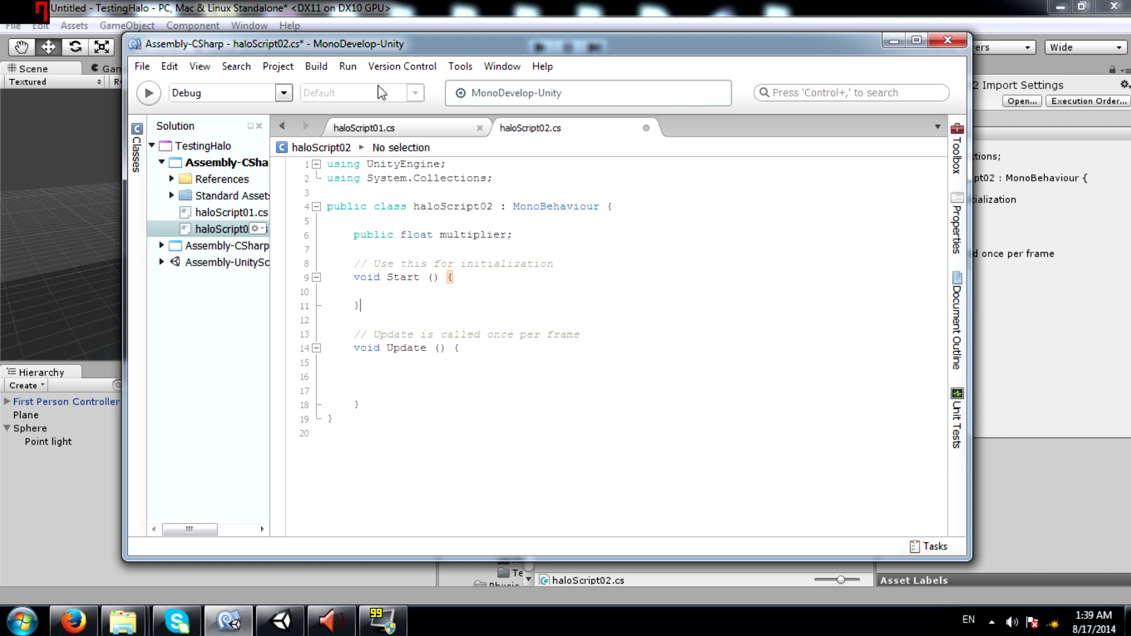
key(Up)
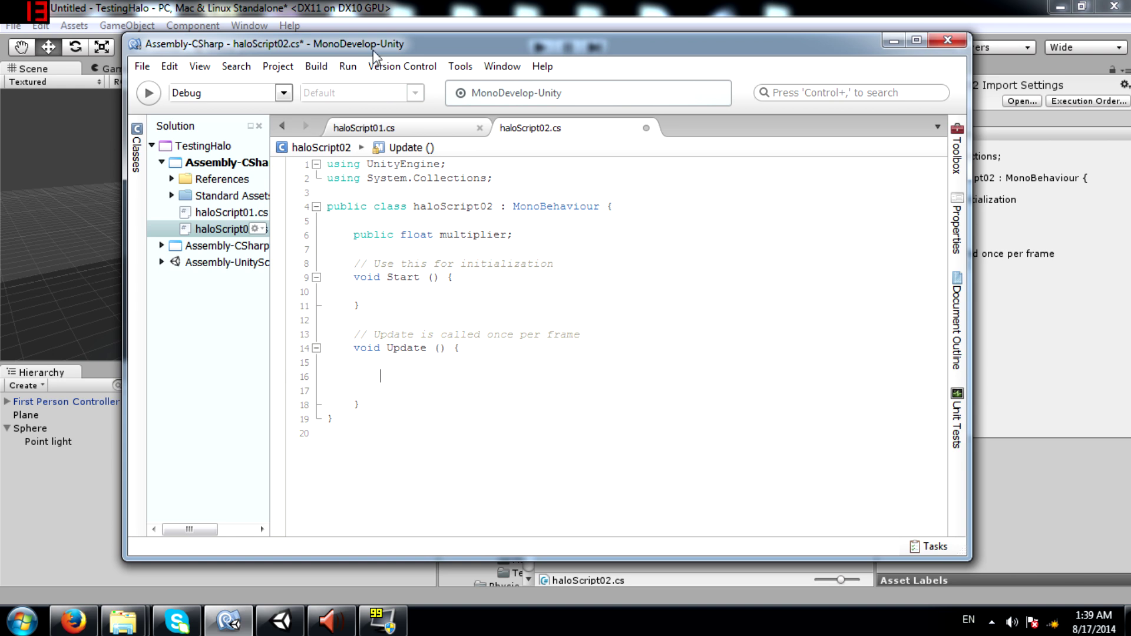
text(float h = inpuet)
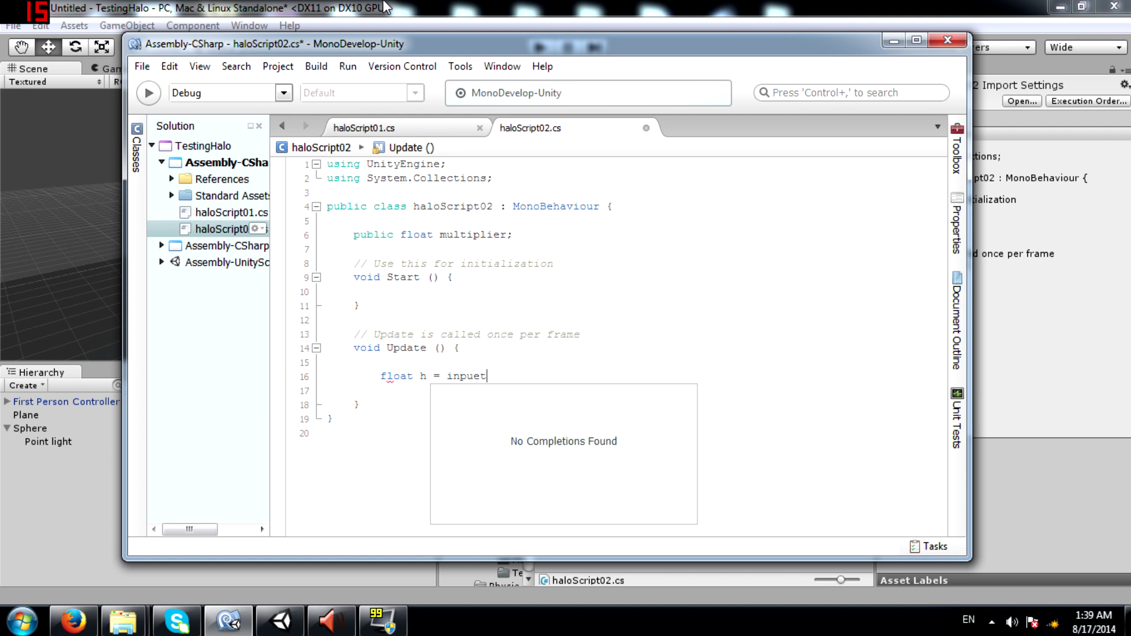
key(BackSpace)
text(.)
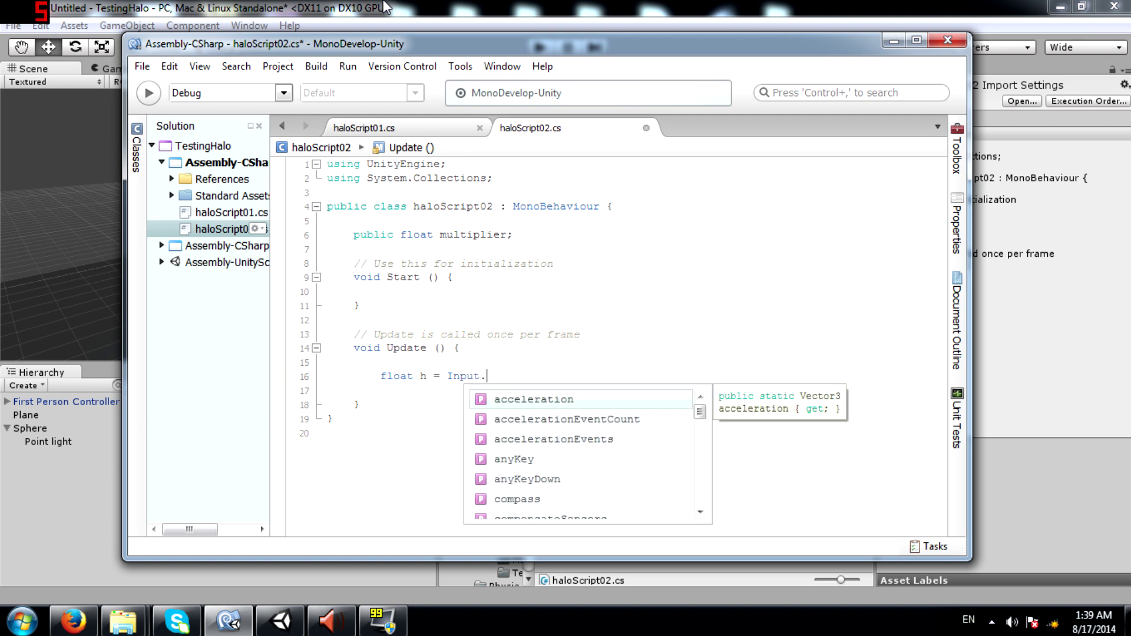
text(getax("Hor)
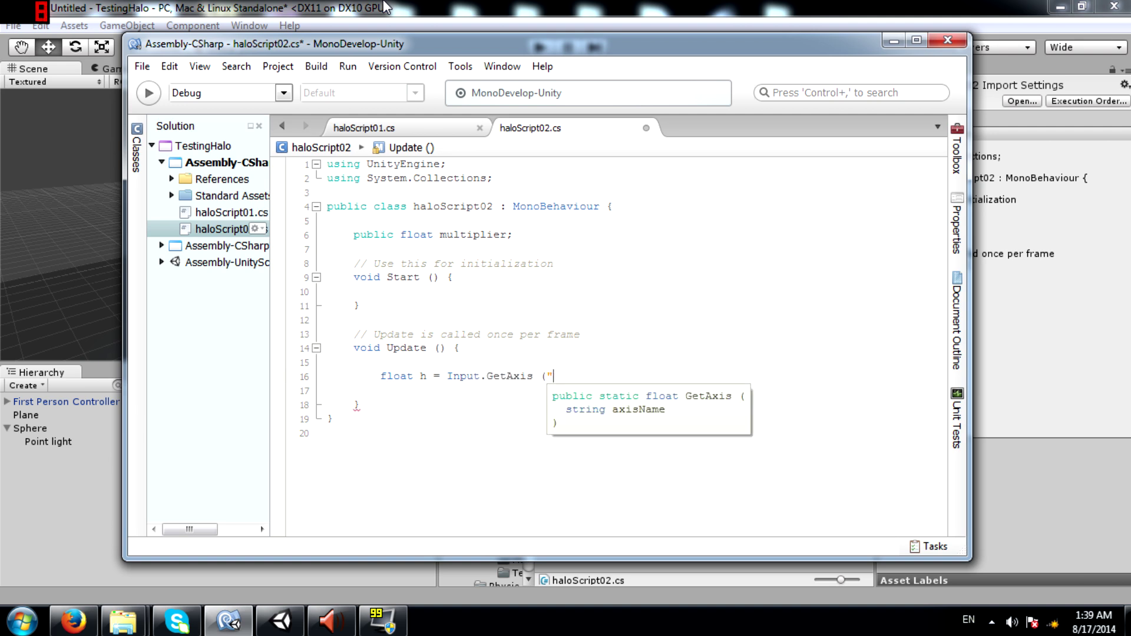
text(izontal") * )
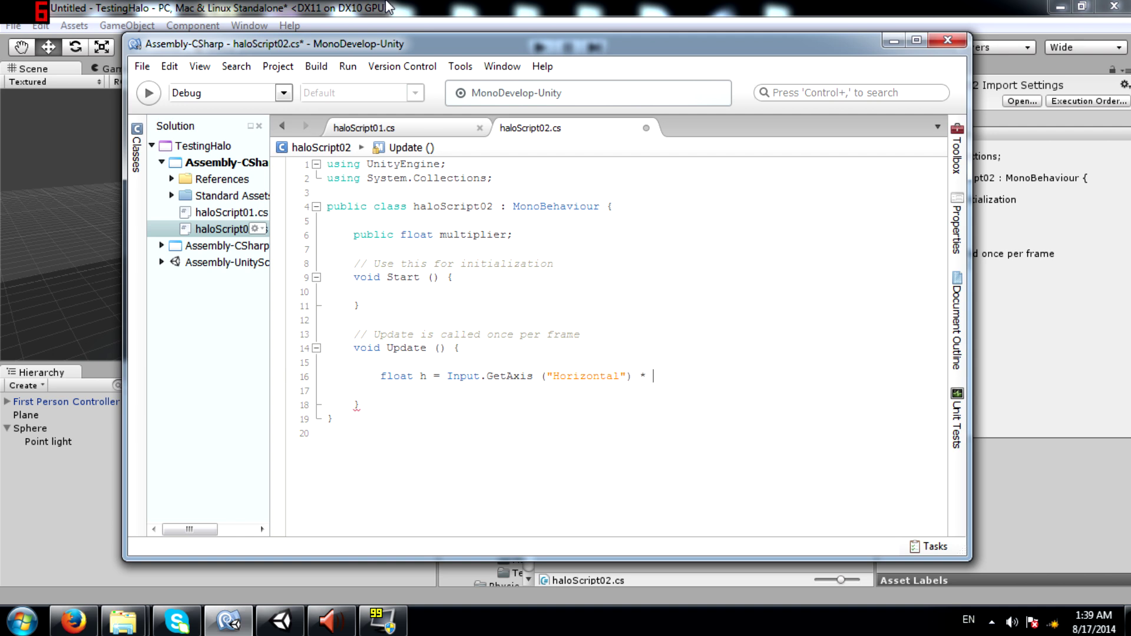
text(multiplier;)
key(Return)
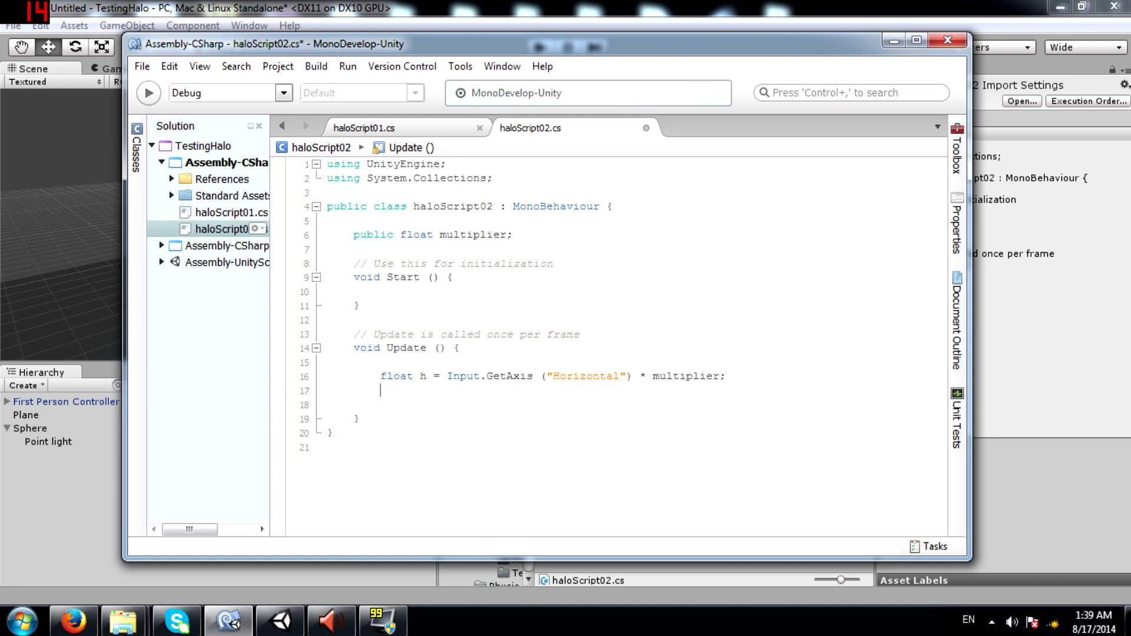
Step: Add the statement RenderSettings.haloStrength += h; below it, then save the script and return to Unity
text(render)
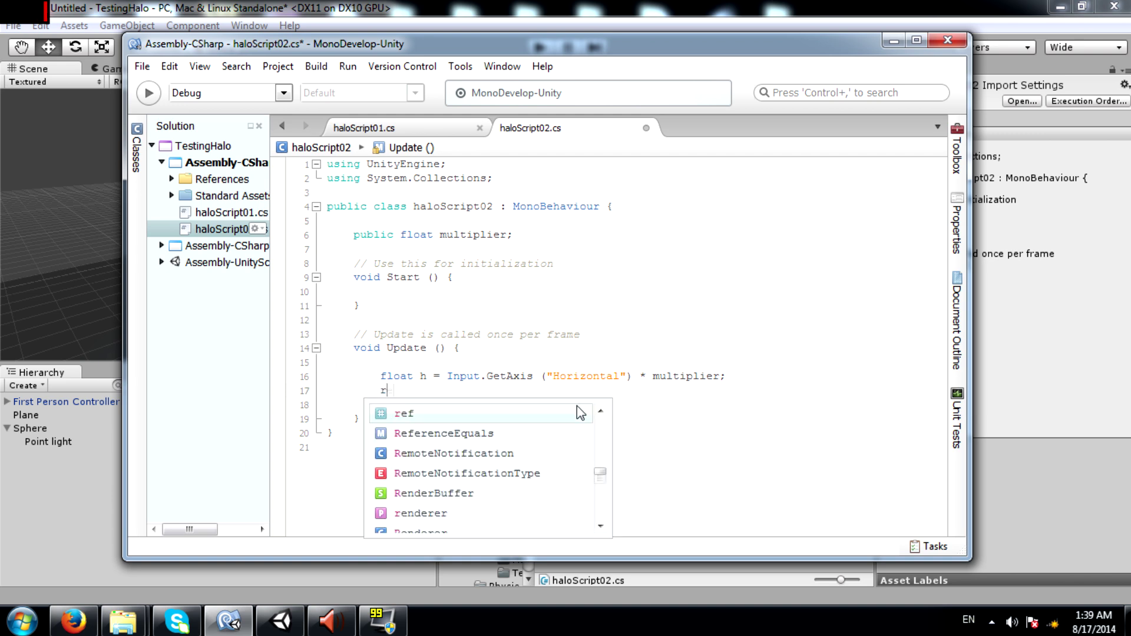
key(Down)
key(Down)
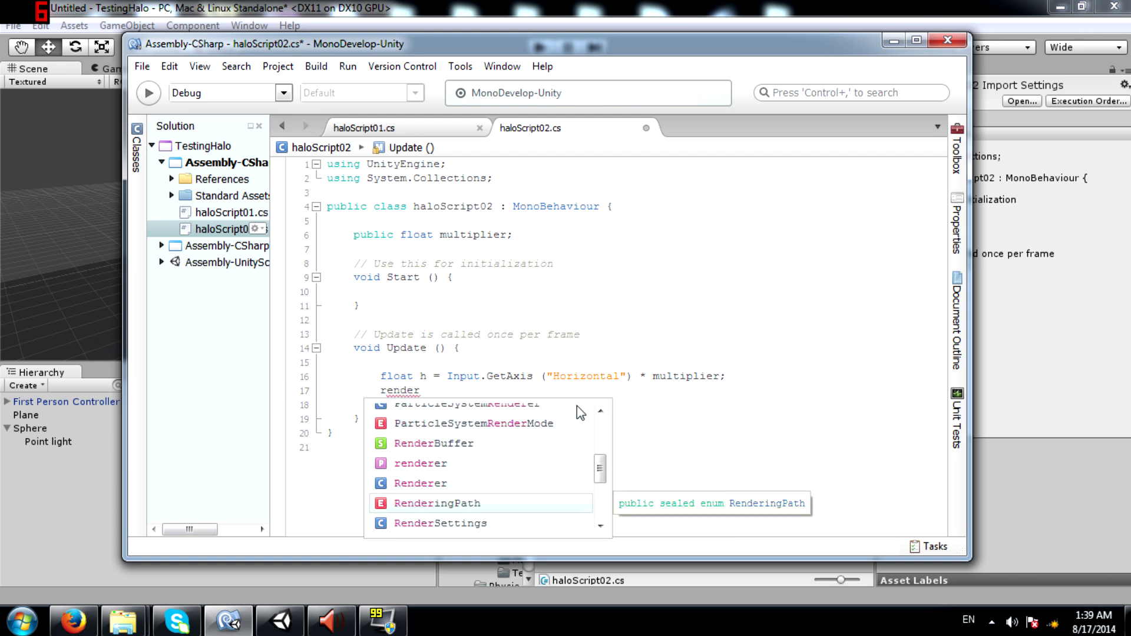
text(.hal)
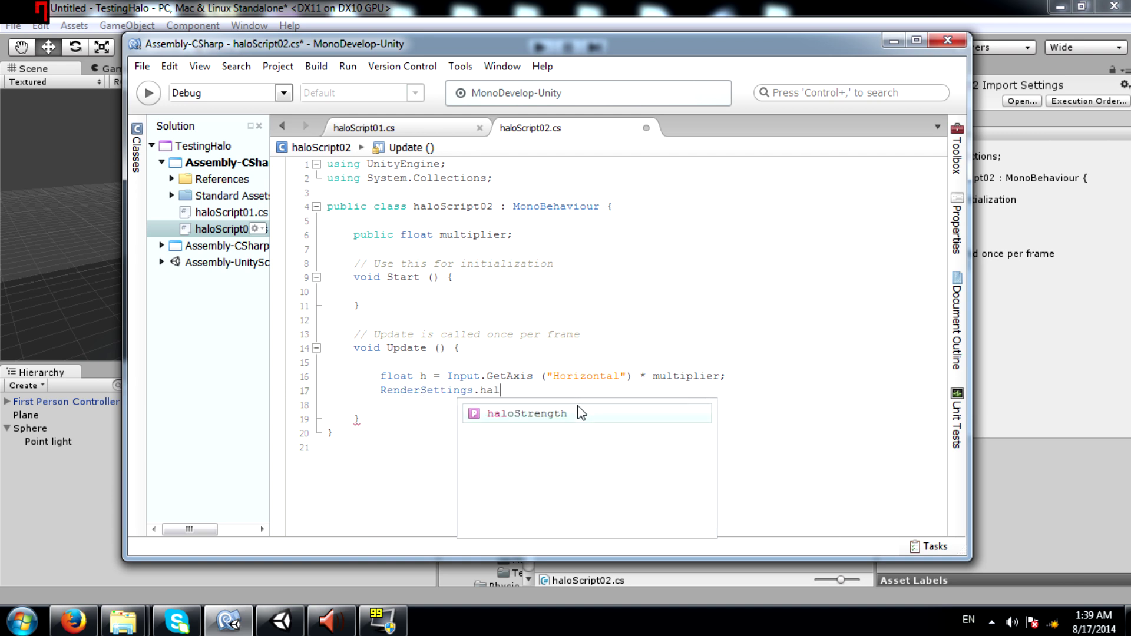
text(oStrength += h')
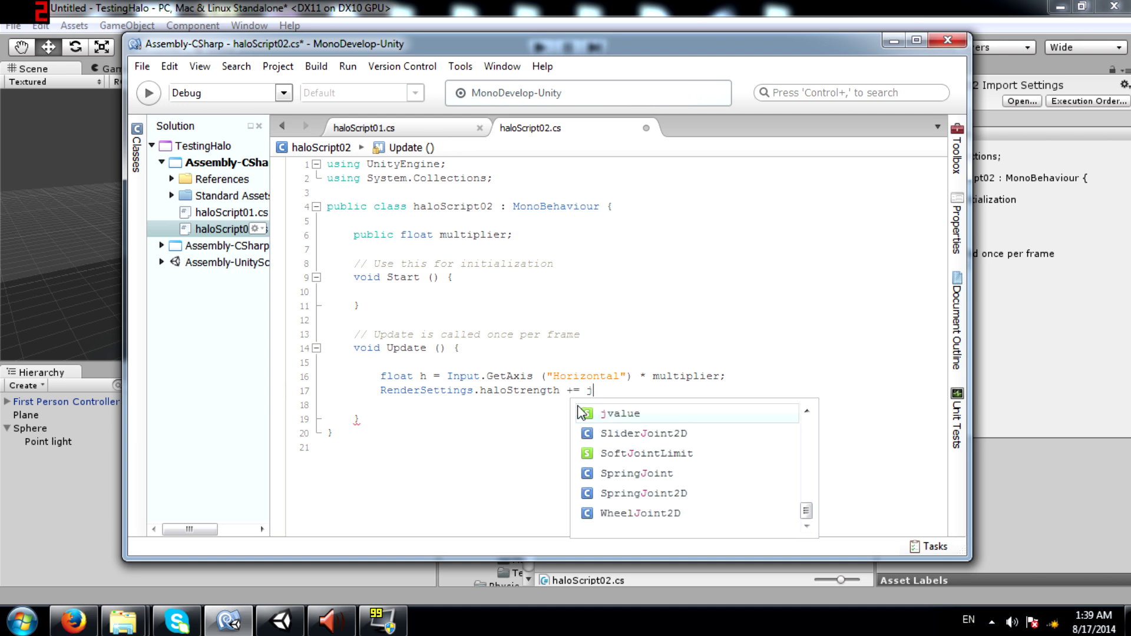
key(BackSpace)
text(;)
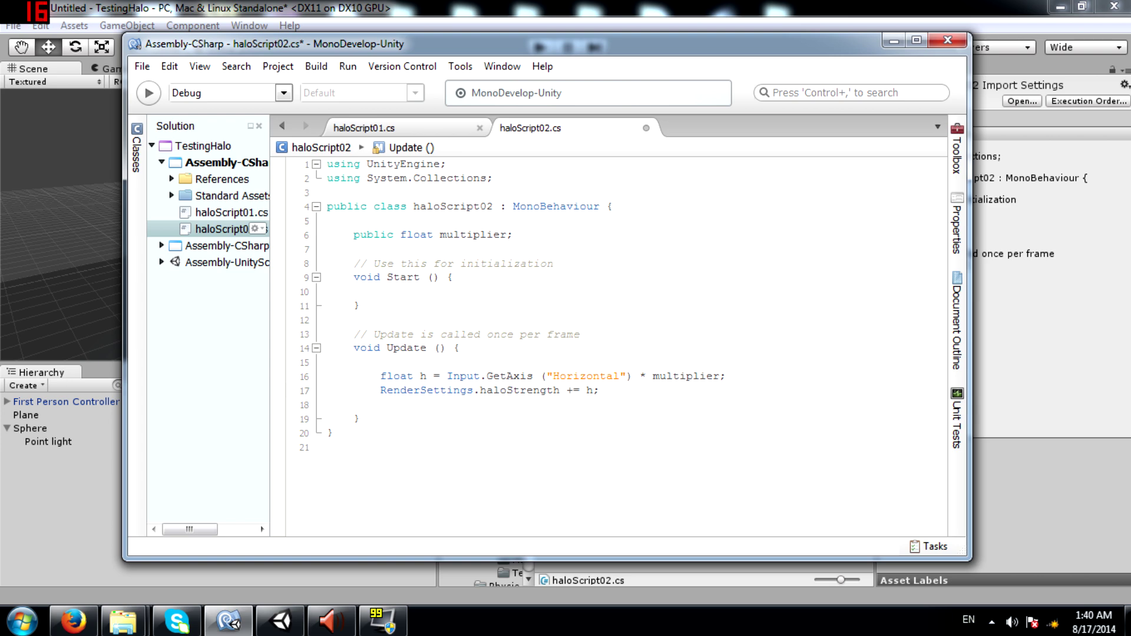
key(ctrl+s)
key(alt+Tab)
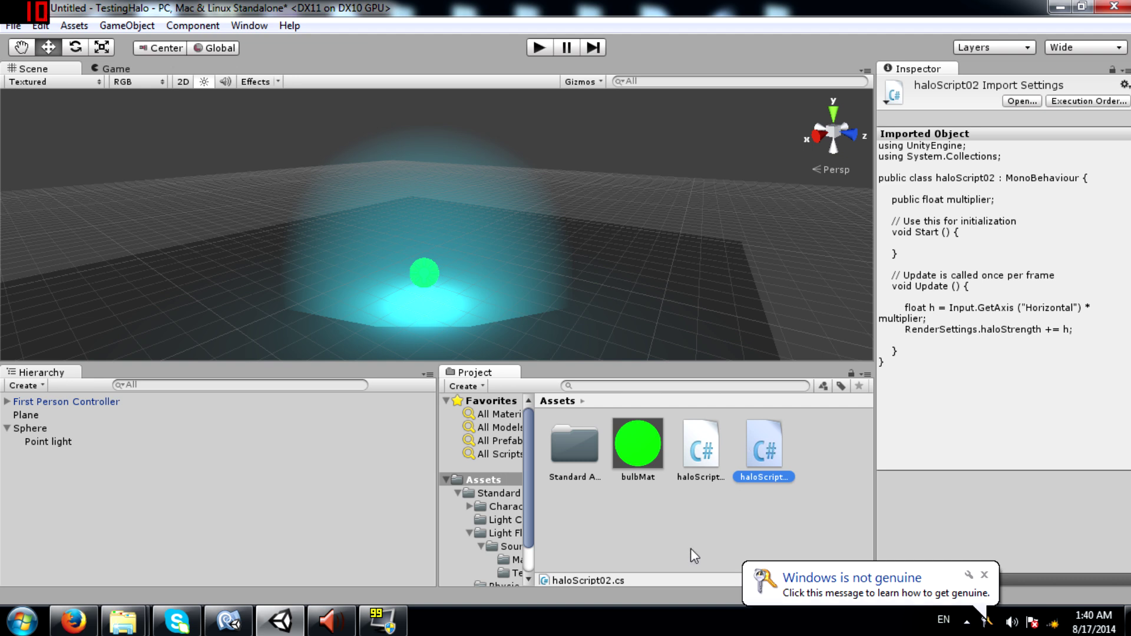
Step: Attach haloScript02 to the Point light and set its Multiplier to 0.01
drag(767, 443, 97, 443)
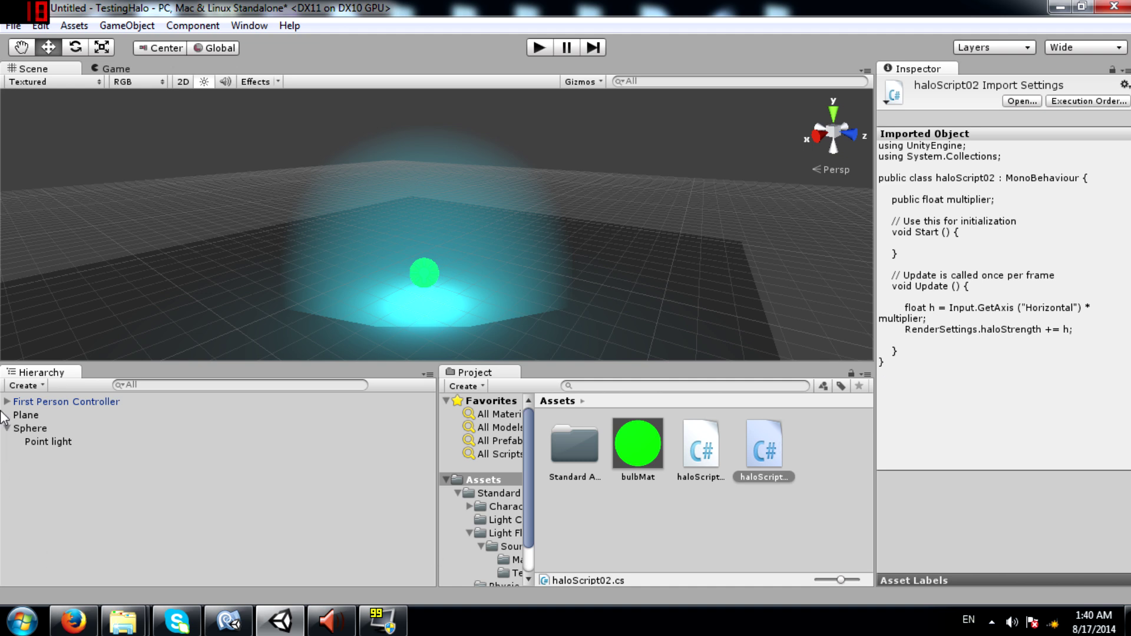
click(40, 441)
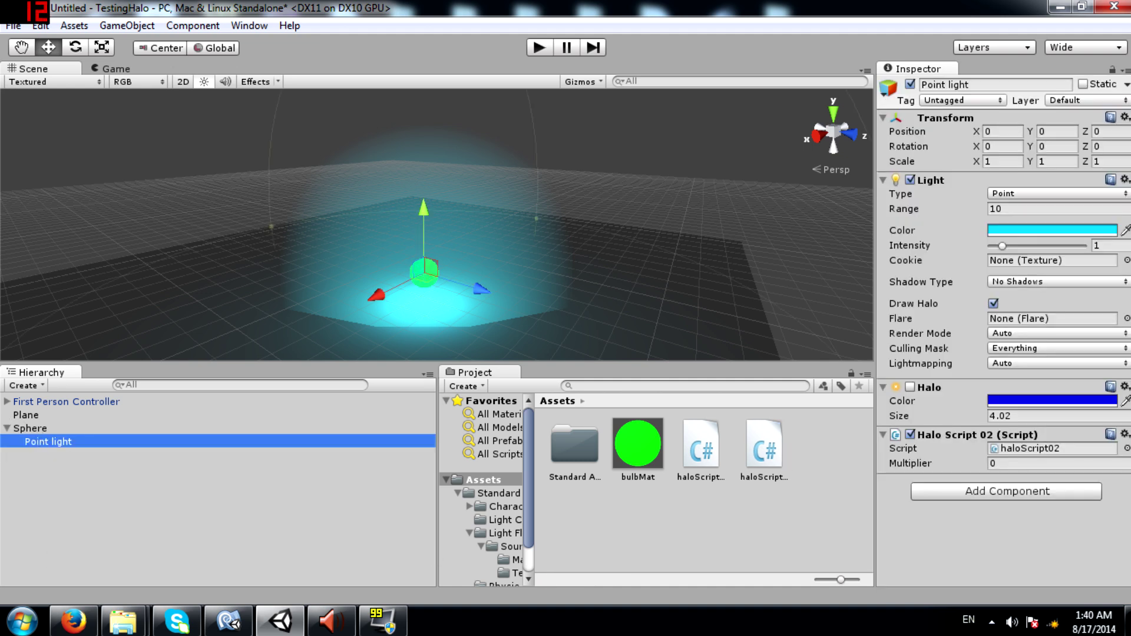
click(1083, 464)
text(.01)
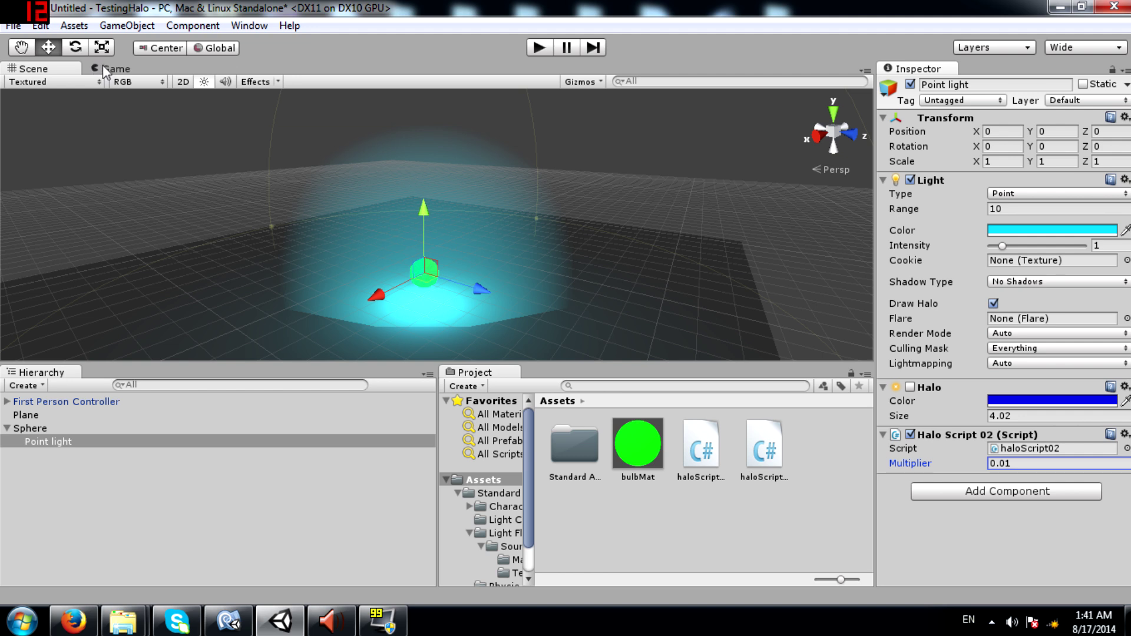
Step: Run the scene in the Game view to test the halo strength script, then stop it
drag(101, 65, 154, 73)
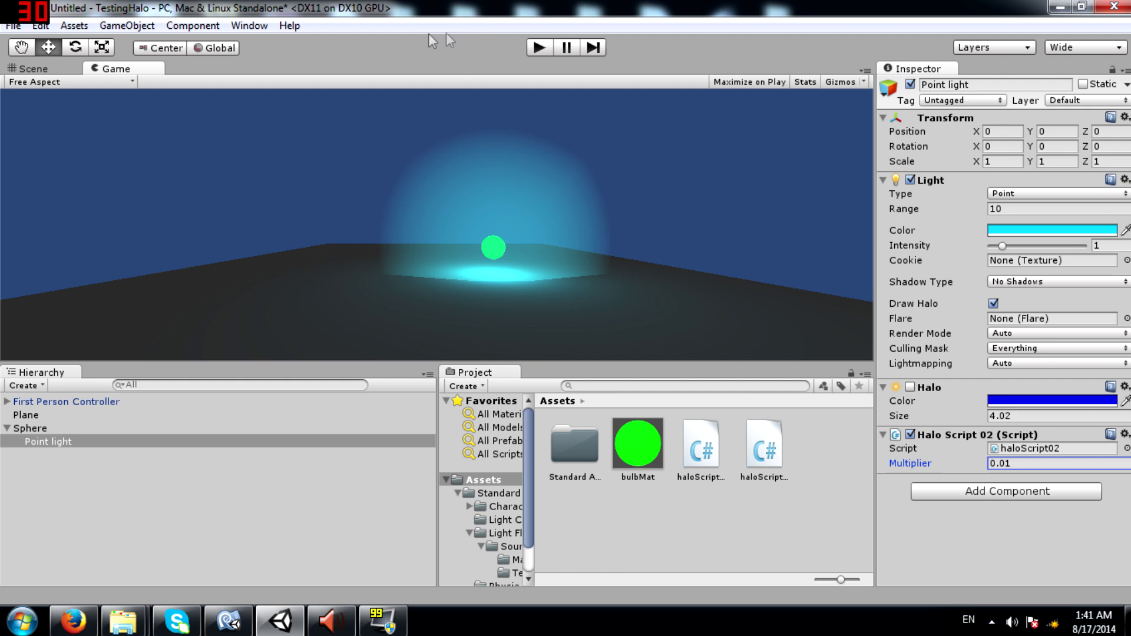
click(541, 47)
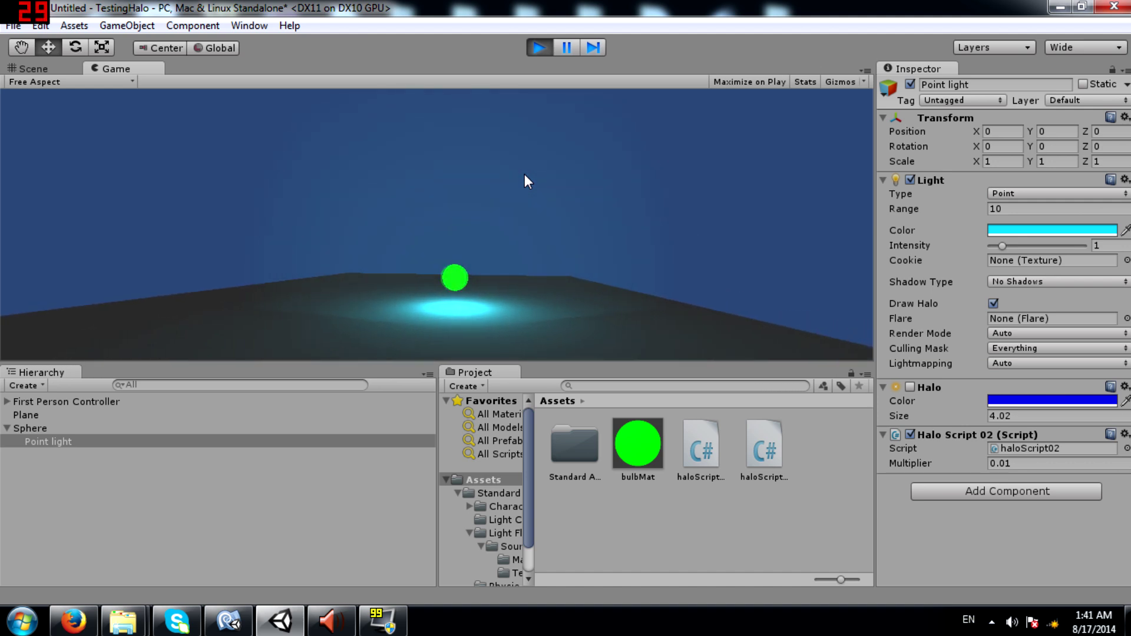
click(539, 47)
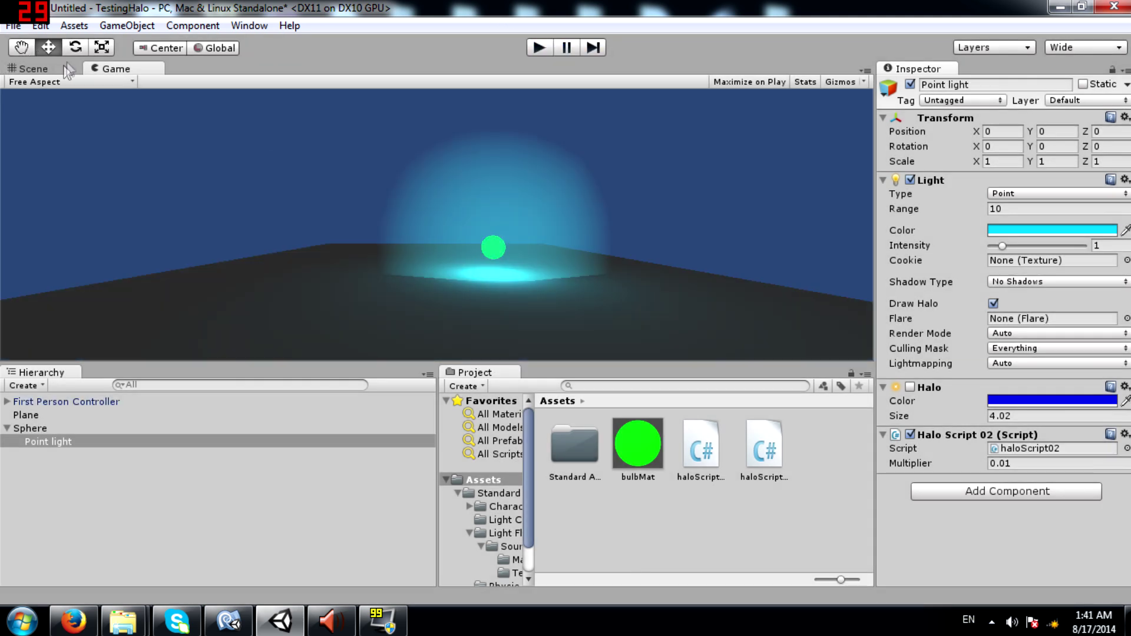
Step: Dock the Game view beside the Scene view and deselect the point light
drag(116, 69, 791, 121)
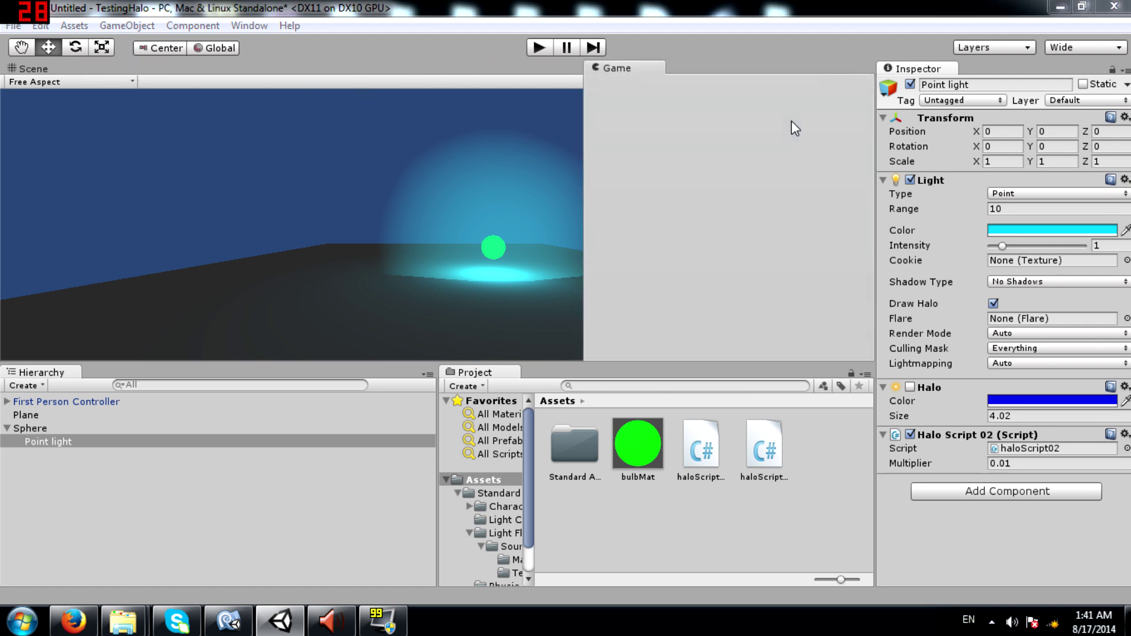
alt+drag(362, 190, 288, 211)
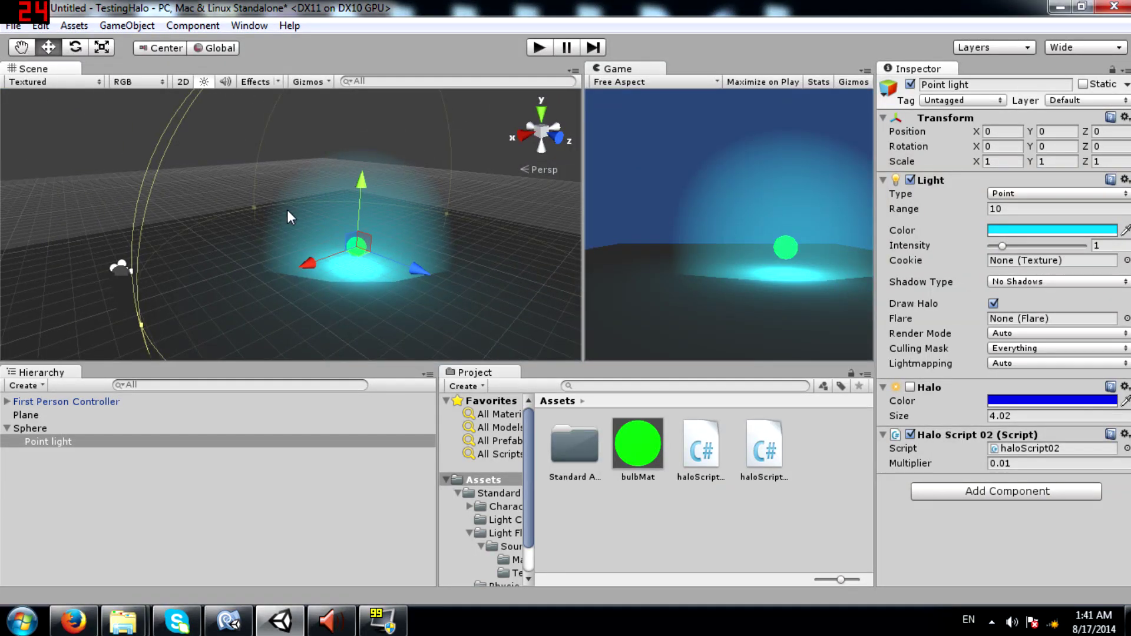
click(502, 174)
Step: Play the scene and move the character sideways and forward to check the halo's strength in both views, then stop playing
click(538, 48)
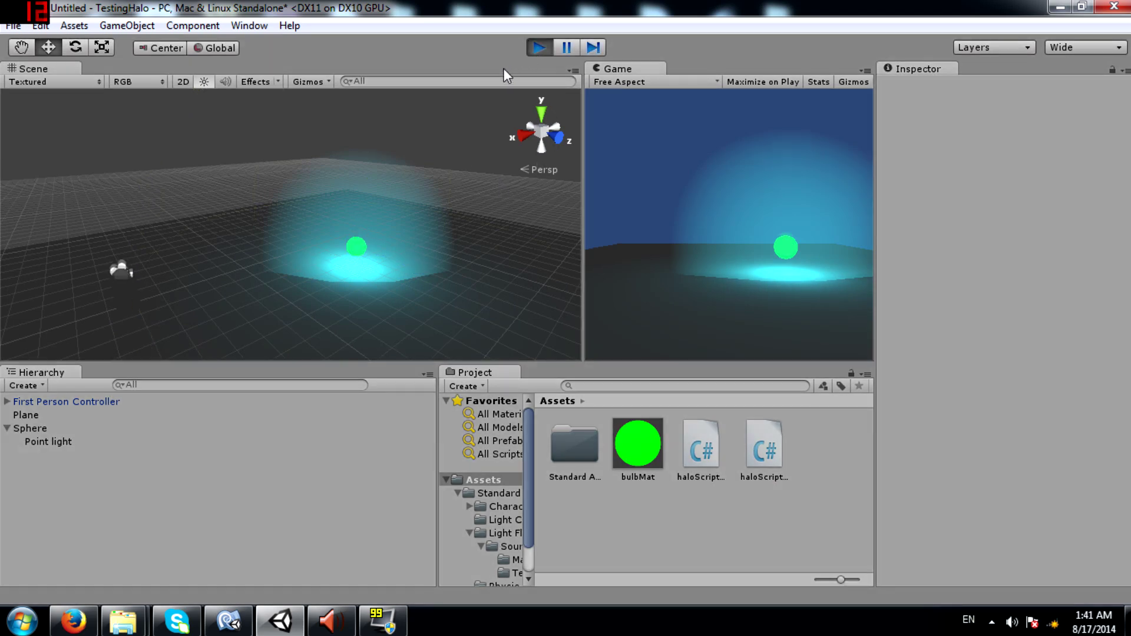
key(a)
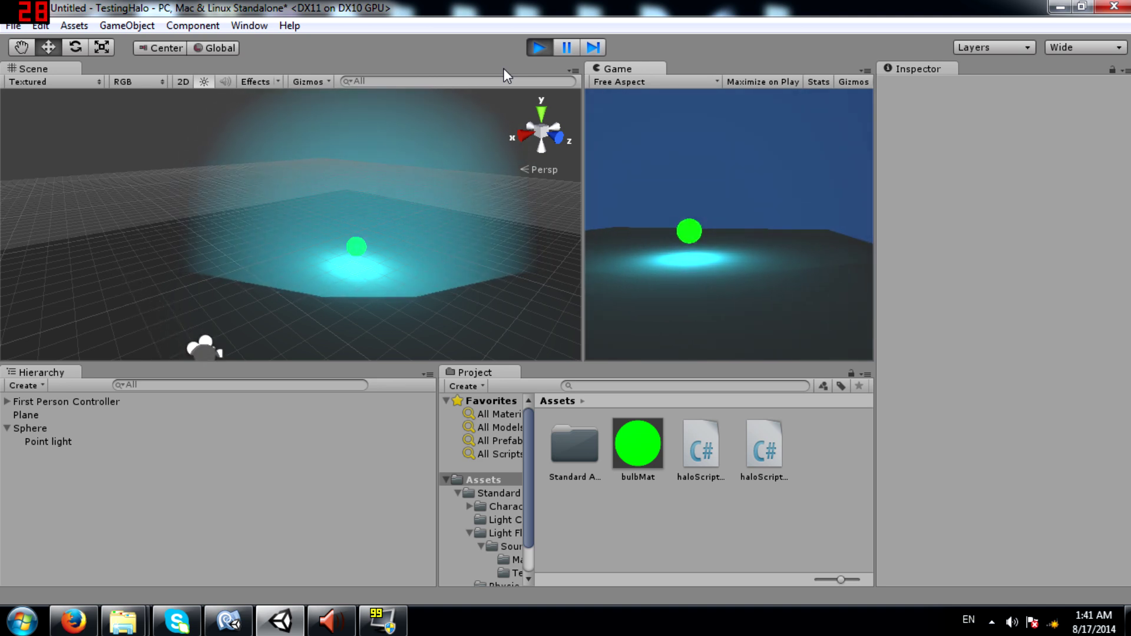
key(d)
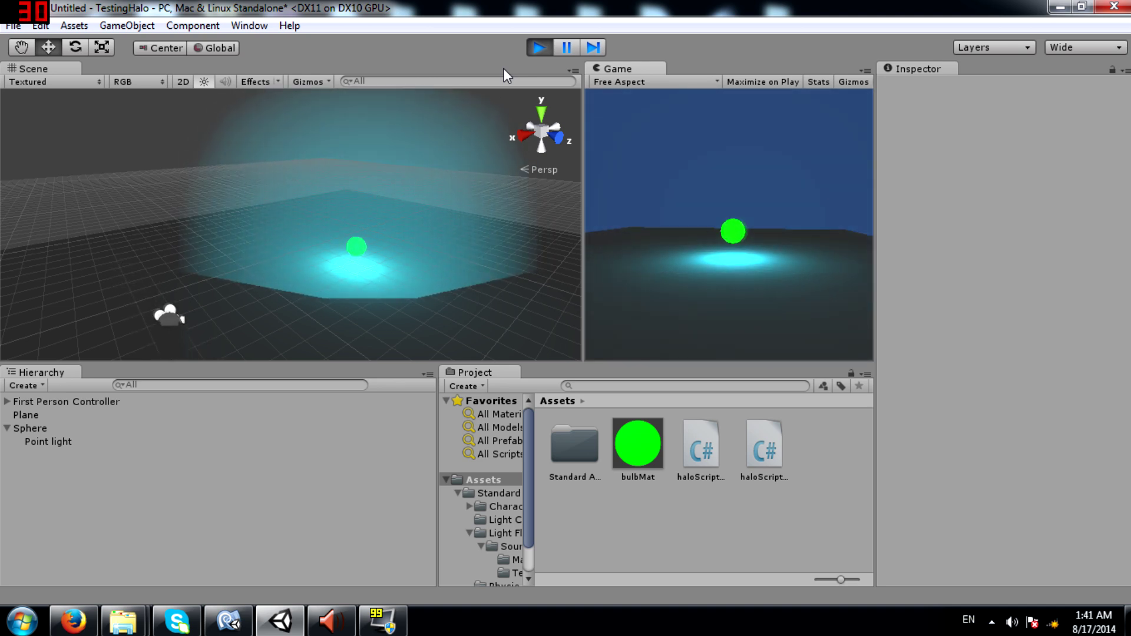
key(a)
key(d)
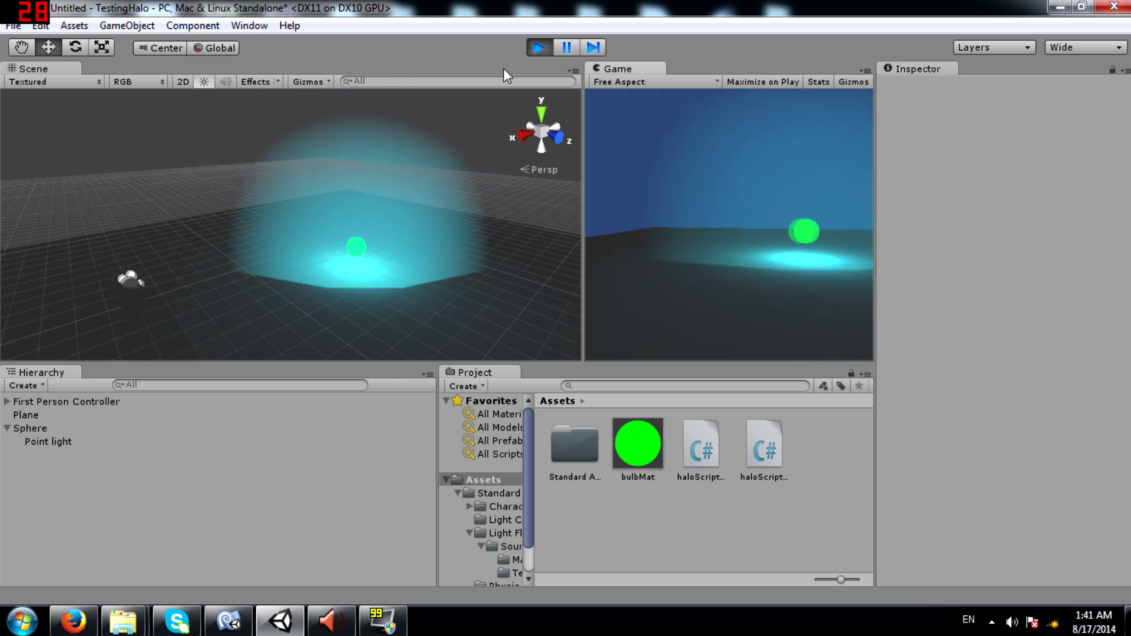
key(a)
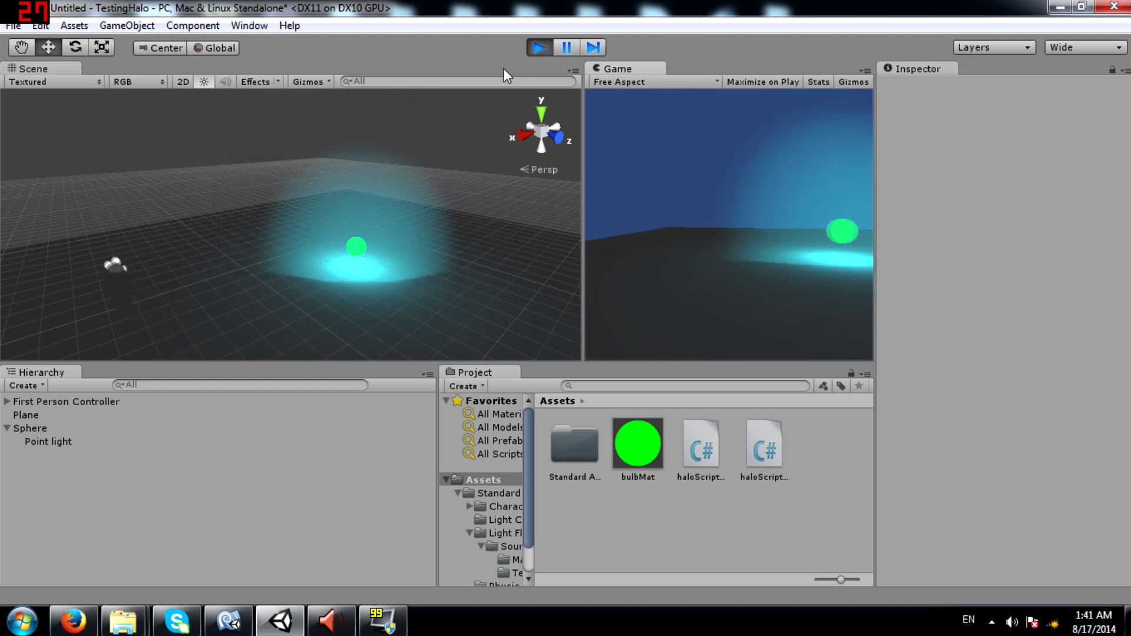
key(d)
key(a)
key(a)
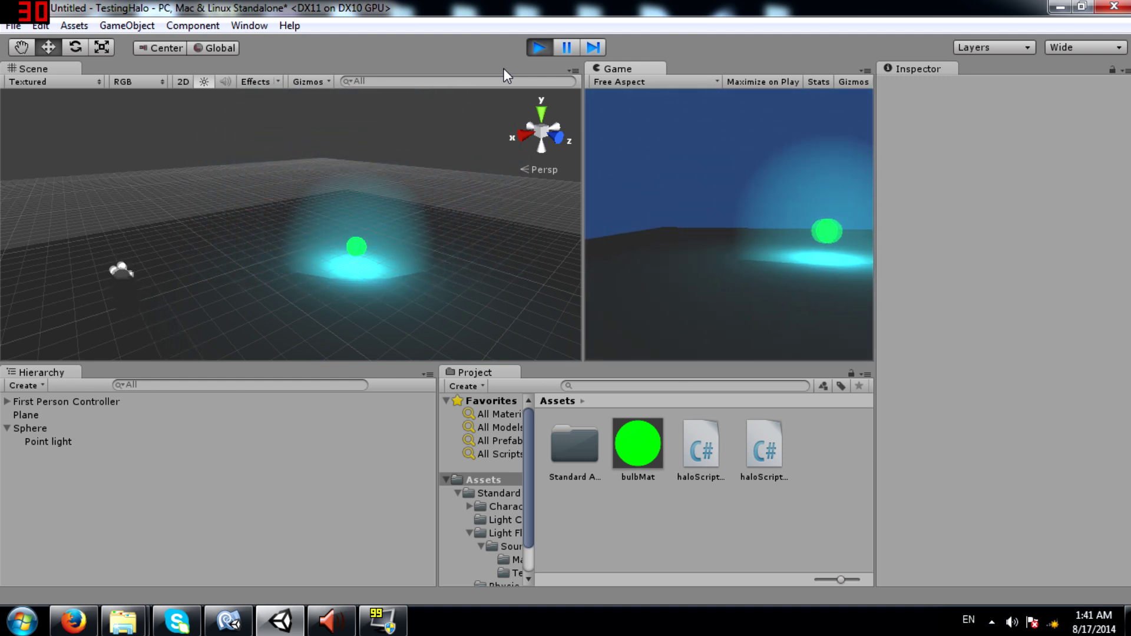
key(d)
key(w)
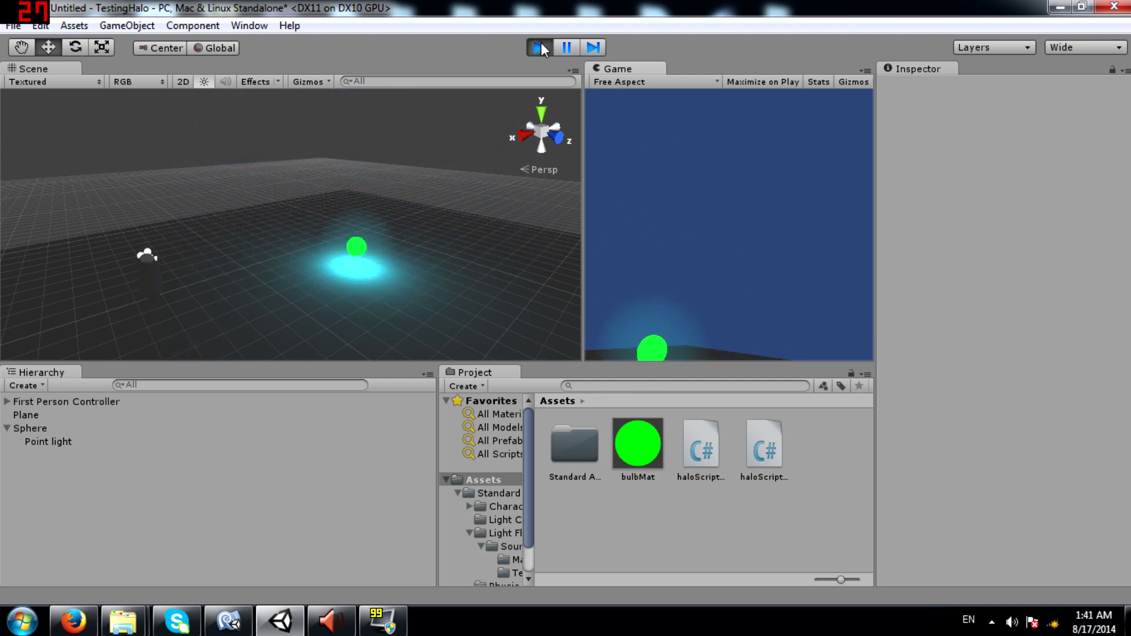
click(537, 47)
right_drag(375, 208, 577, 206)
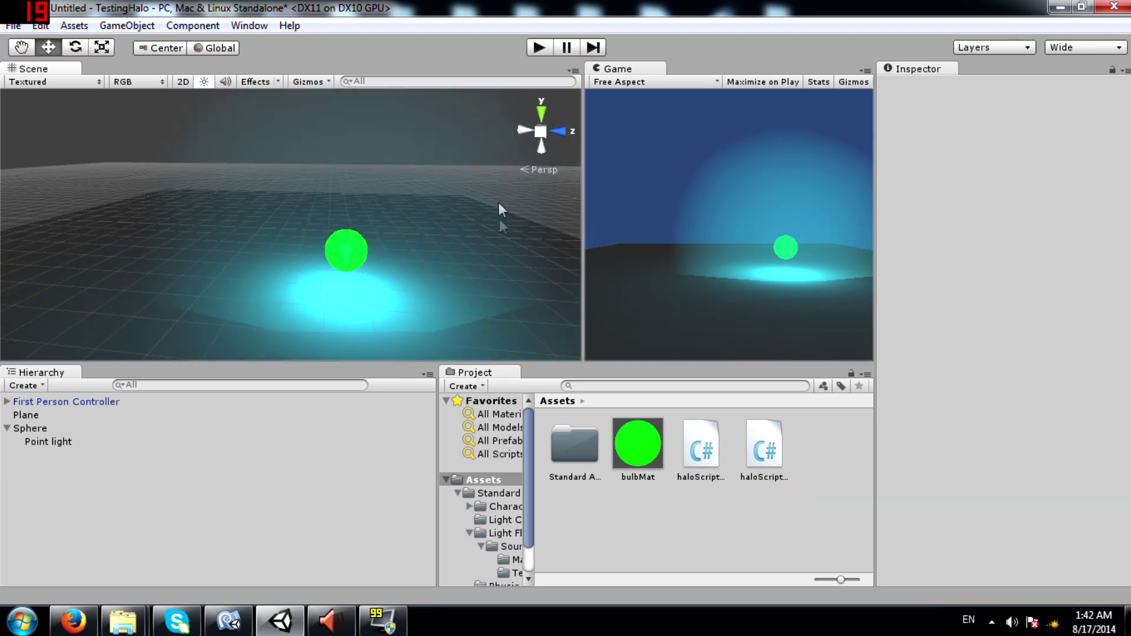